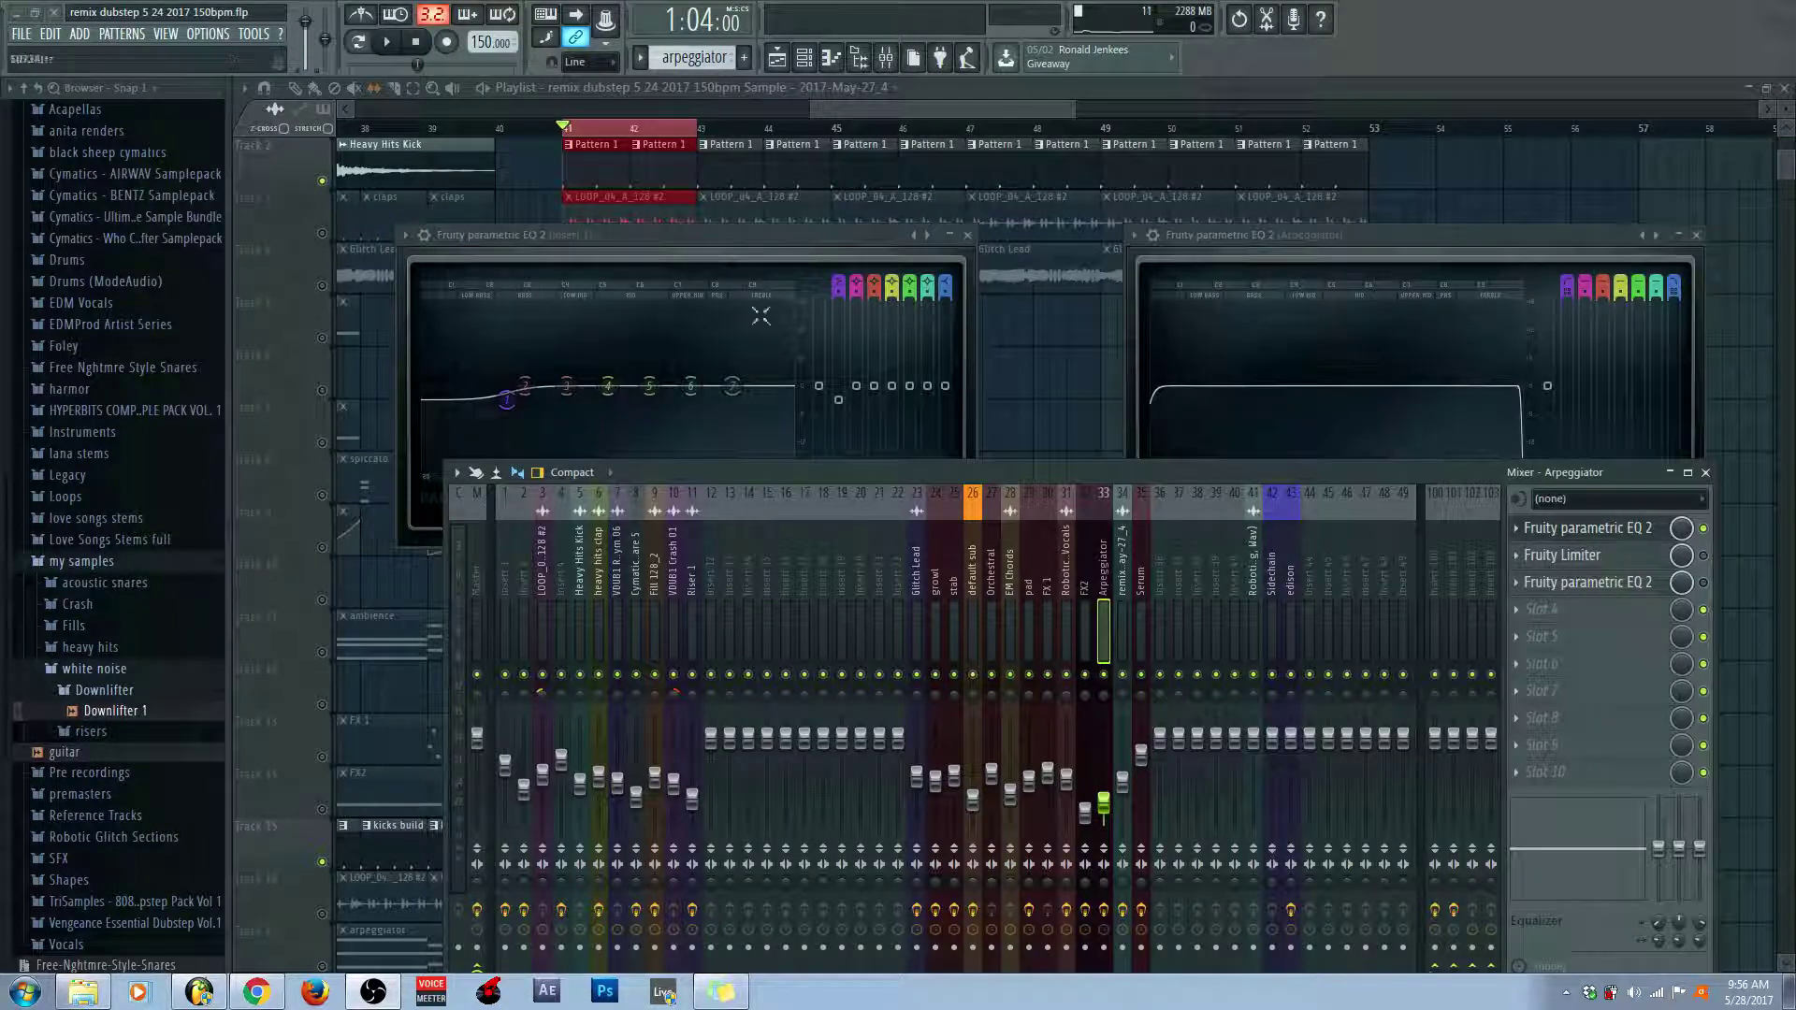
Select Insert 1 in the mixer to show its chain, including the Fruity peak controller
left_click(511, 565)
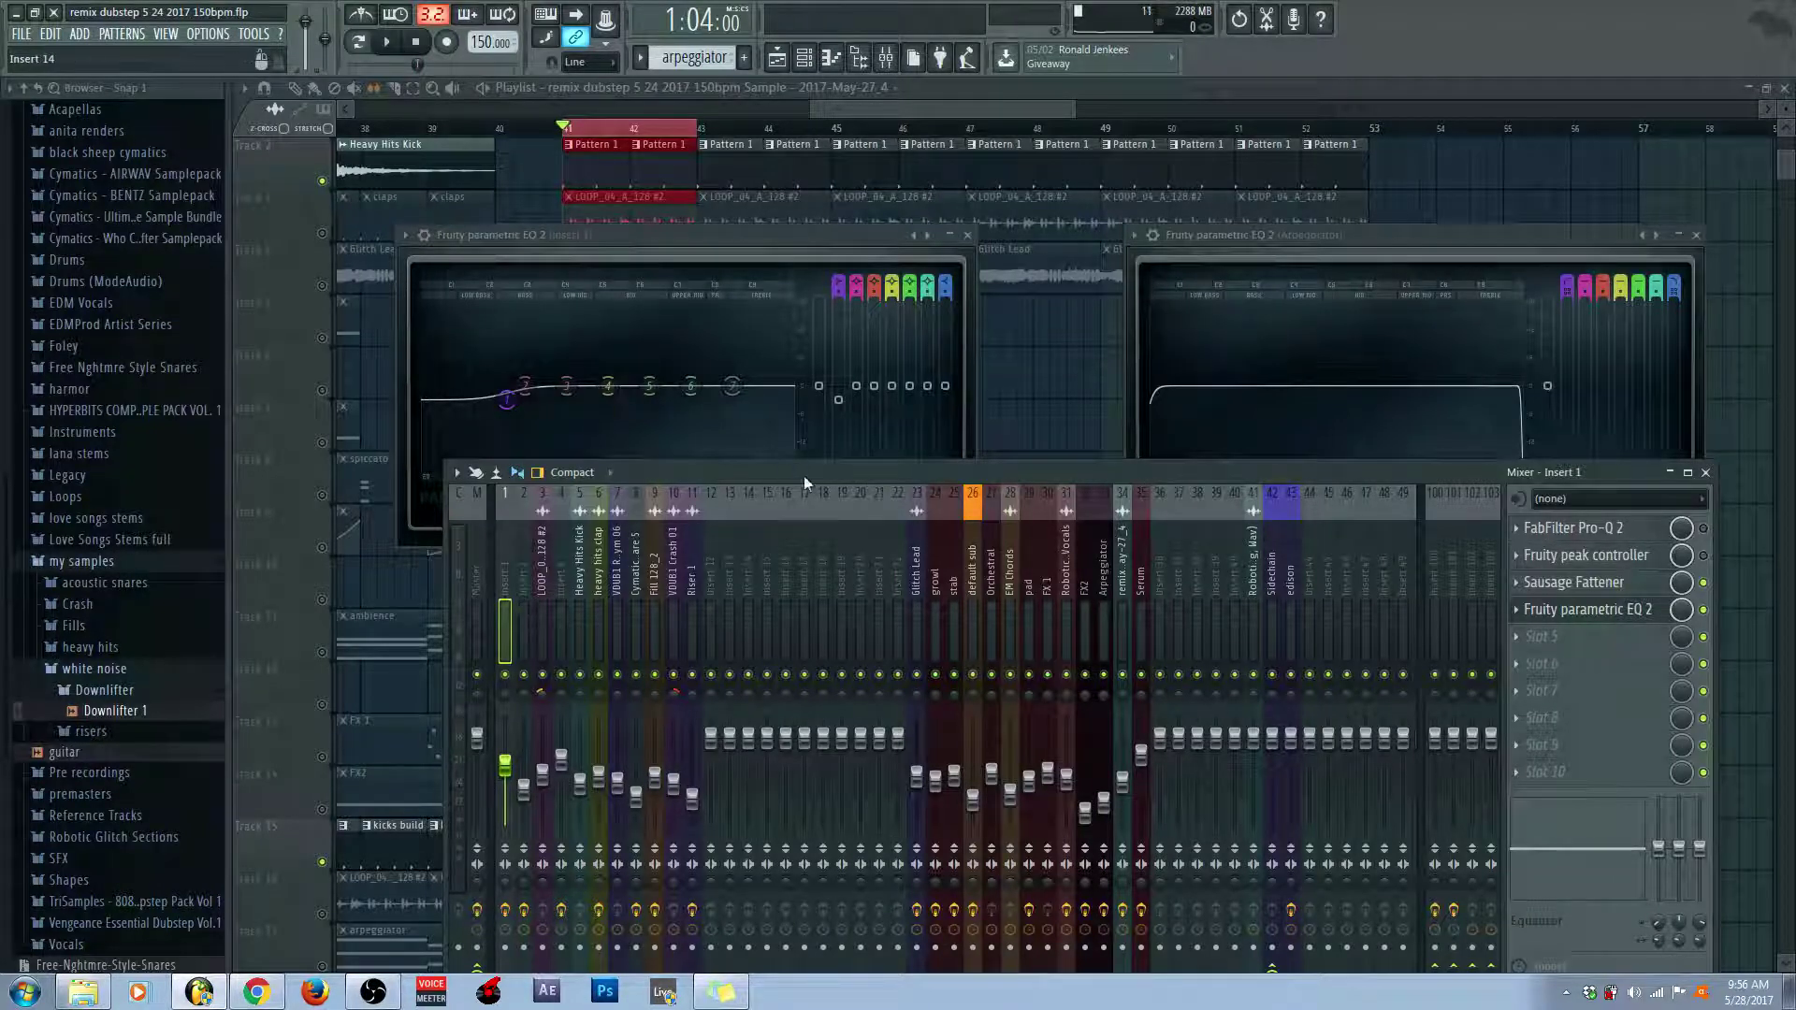
Open the Arpeggiator insert's Fruity parametric EQ 2 on top and close the duplicate EQ window
left_click(1459, 235)
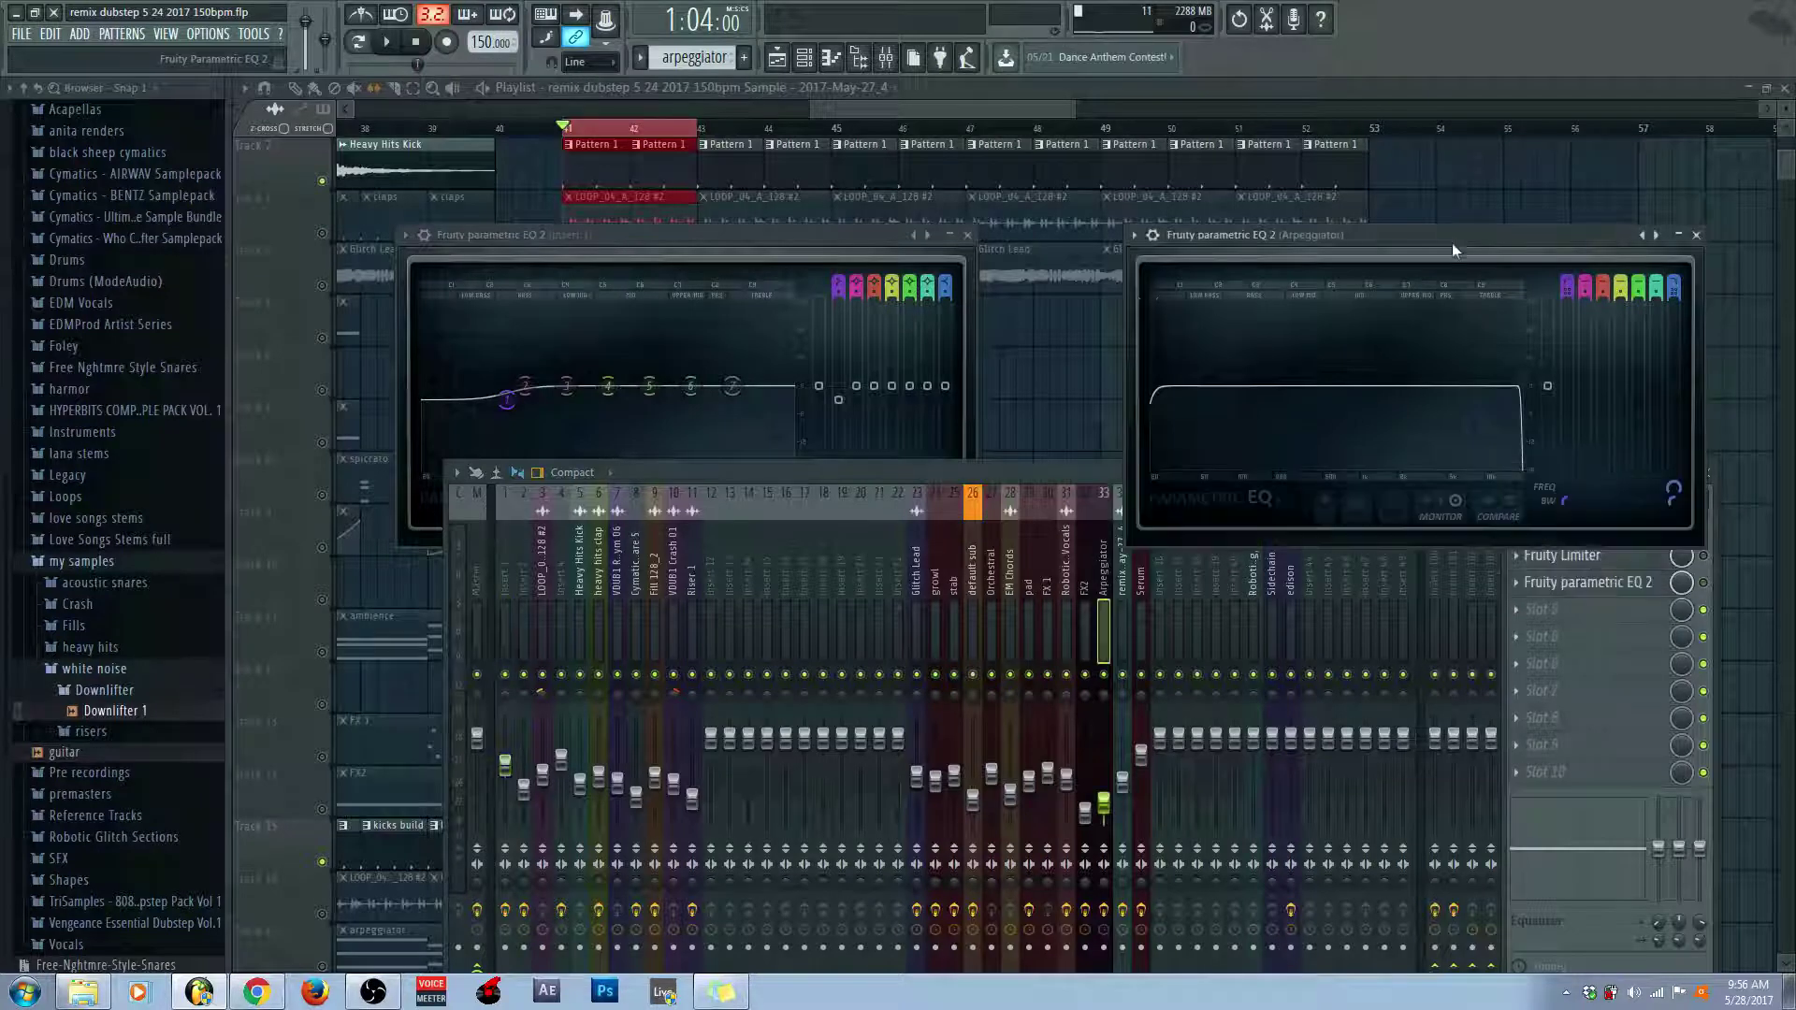
left_click(769, 278)
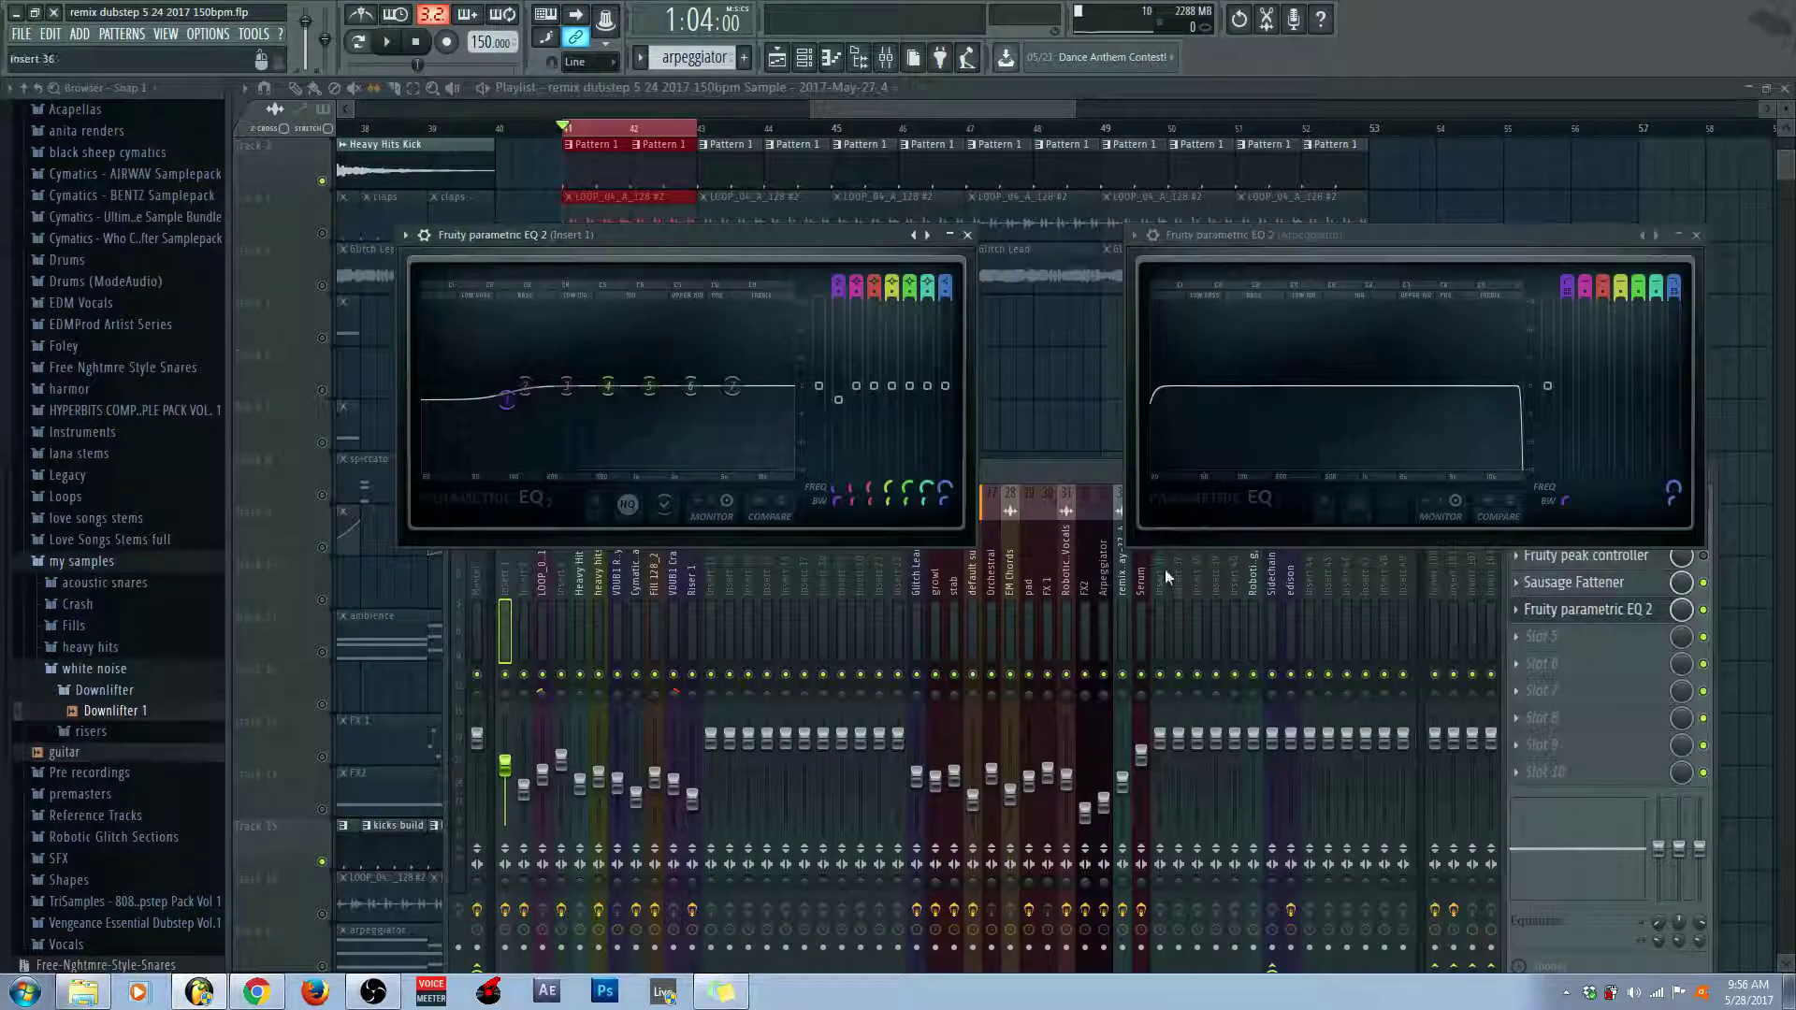
left_click(1108, 572)
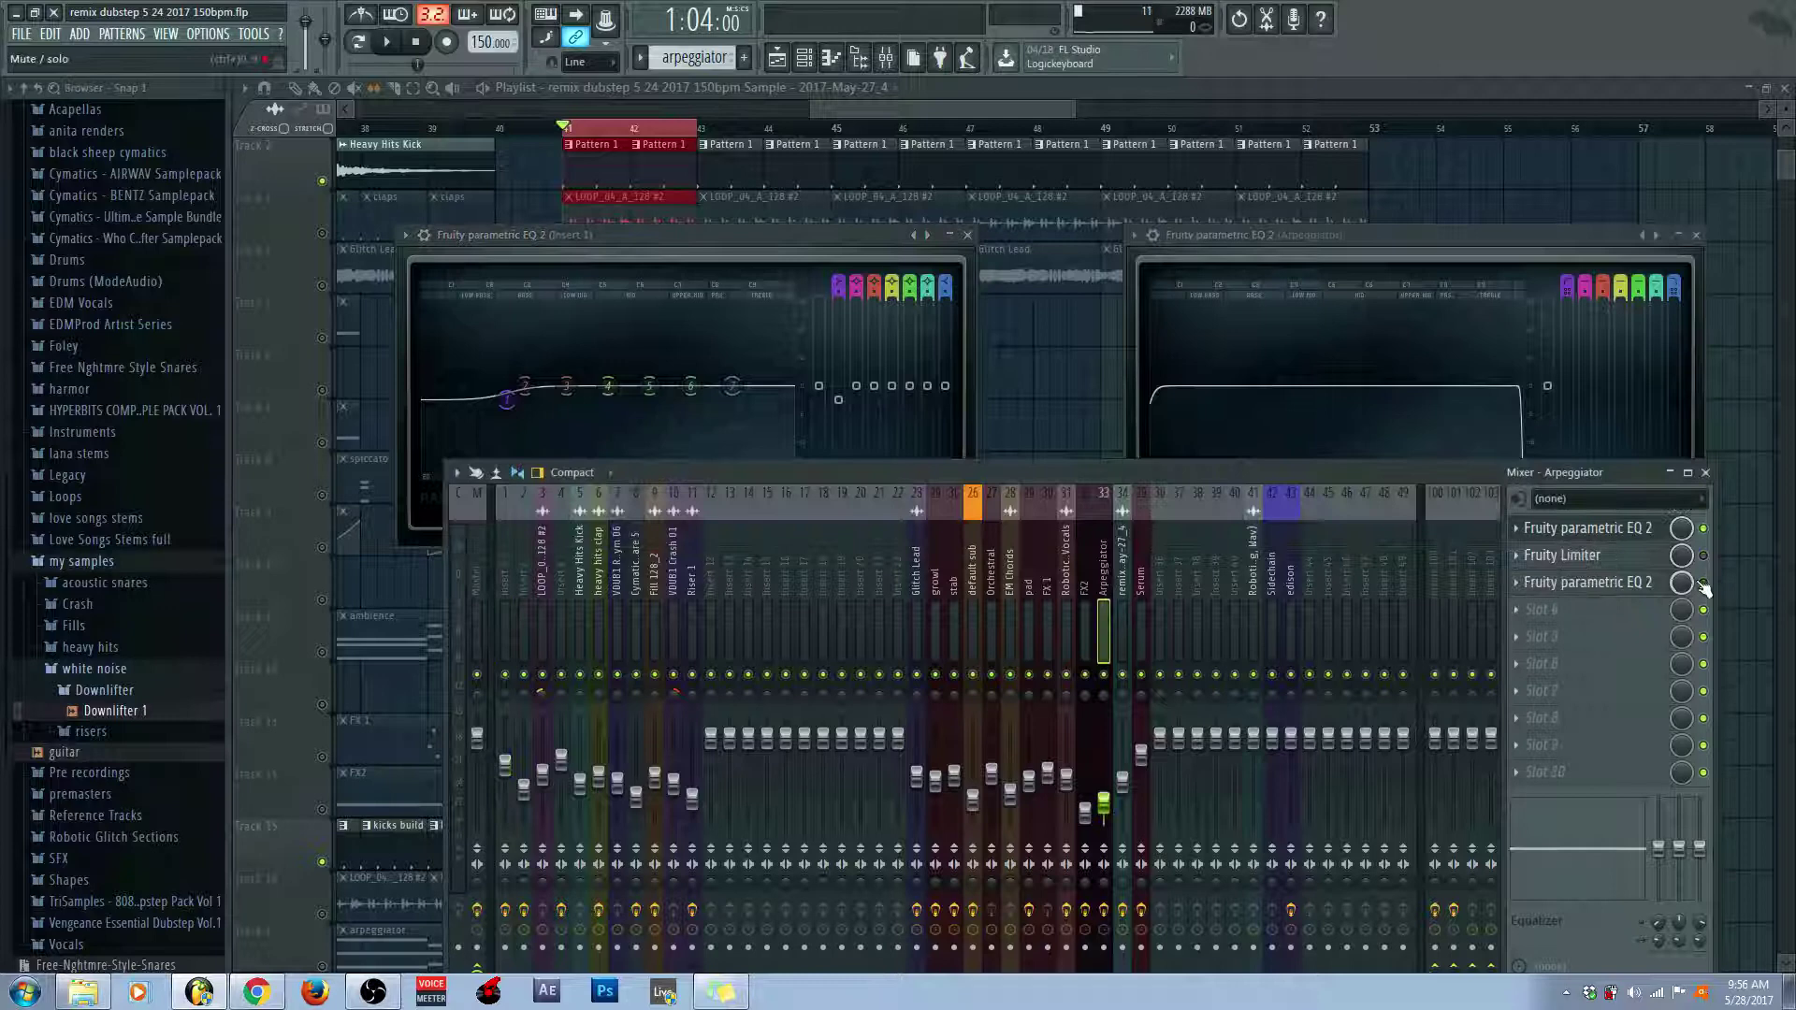
left_click(1576, 582)
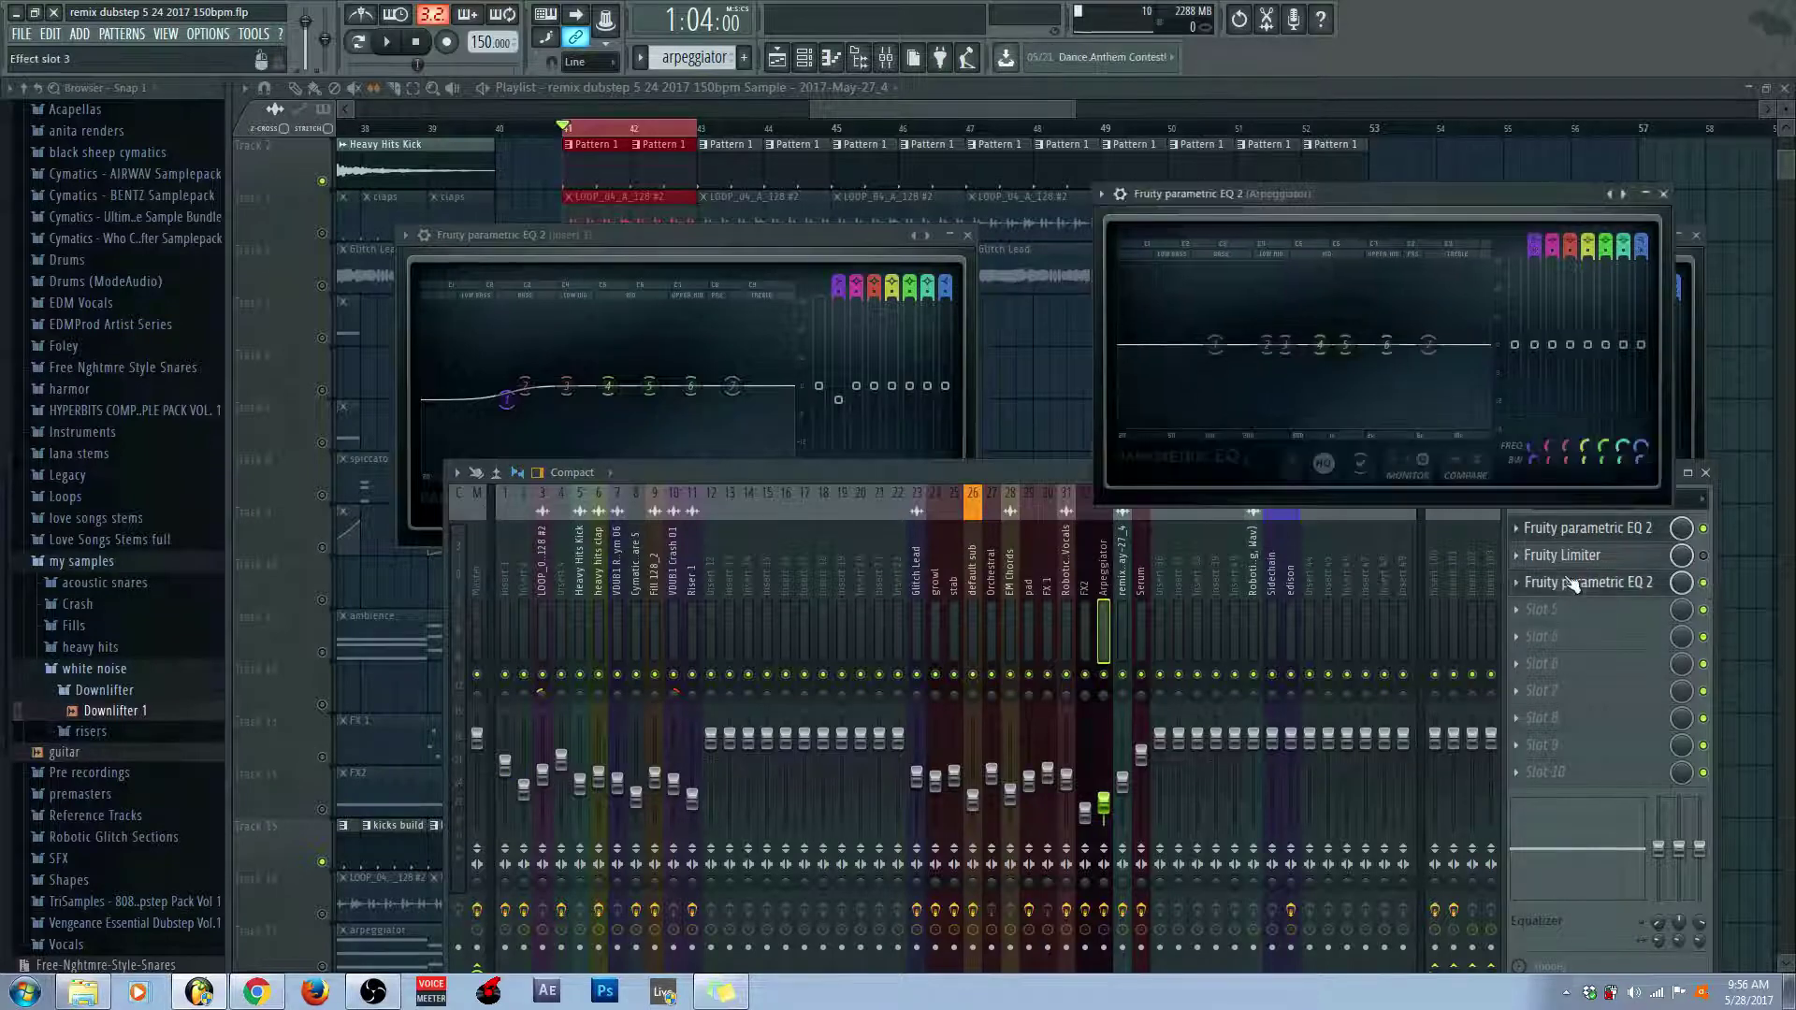
left_click(1702, 239)
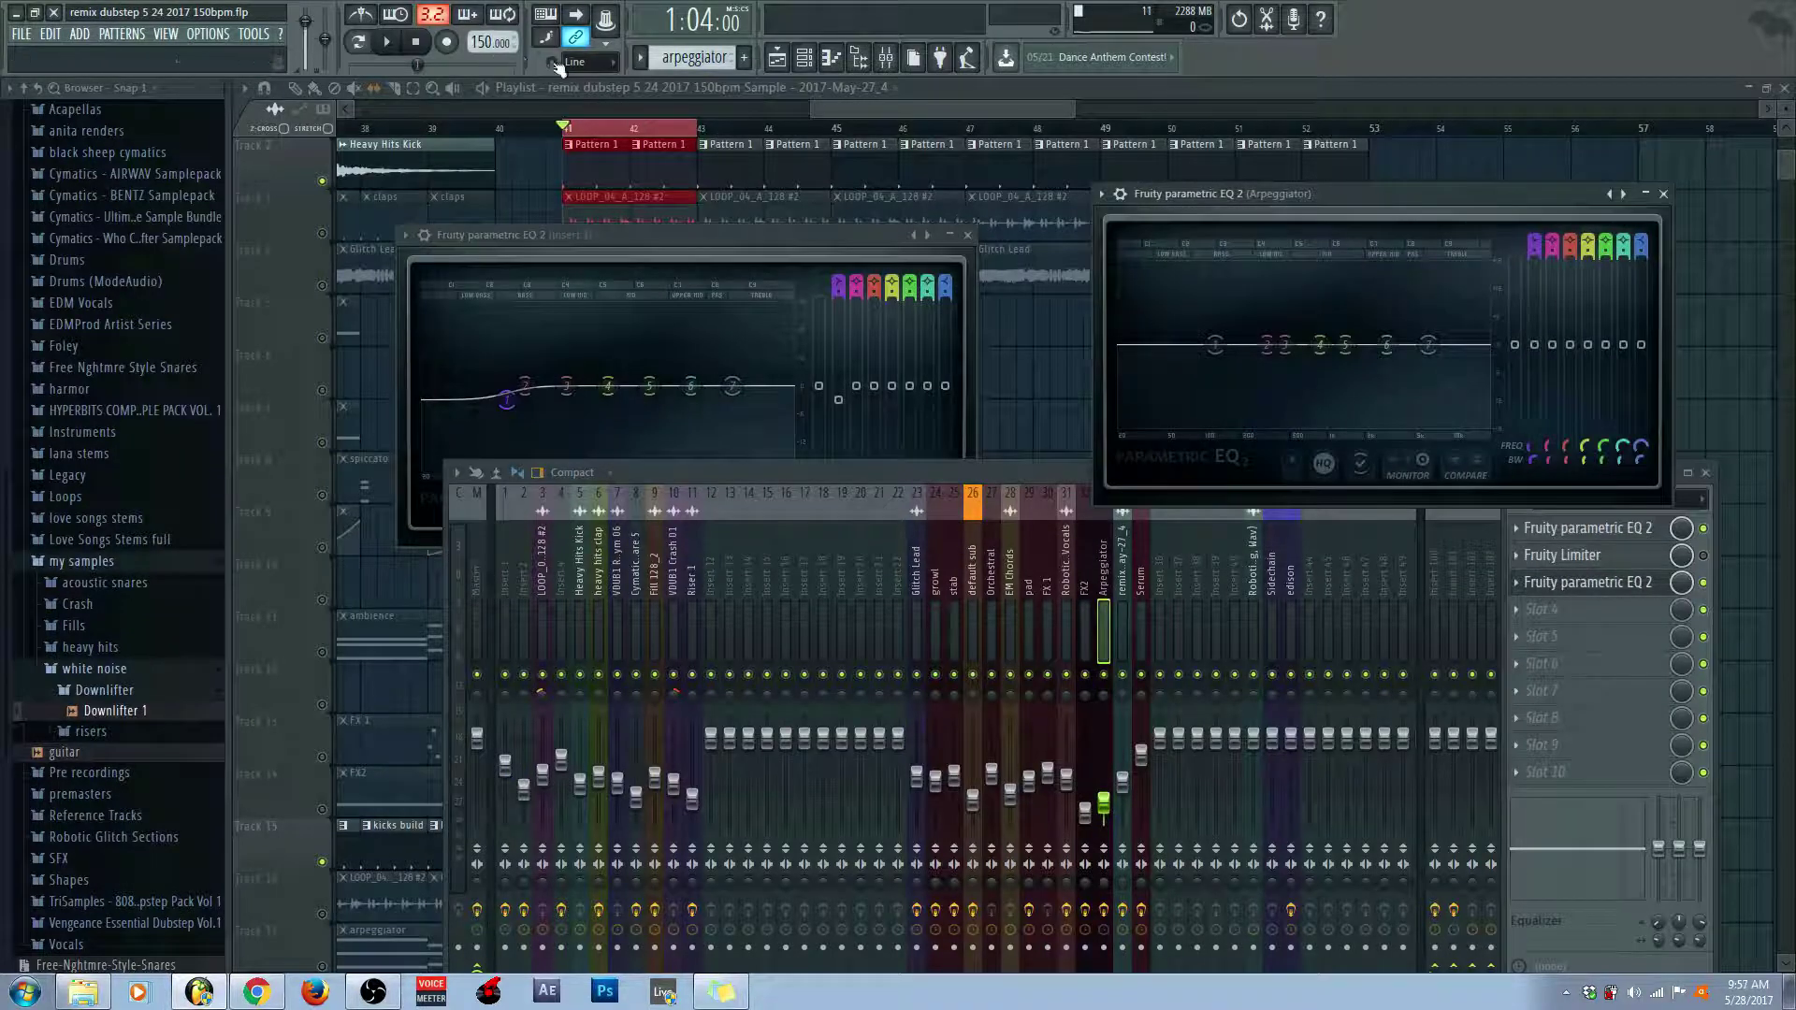
left_click(386, 42)
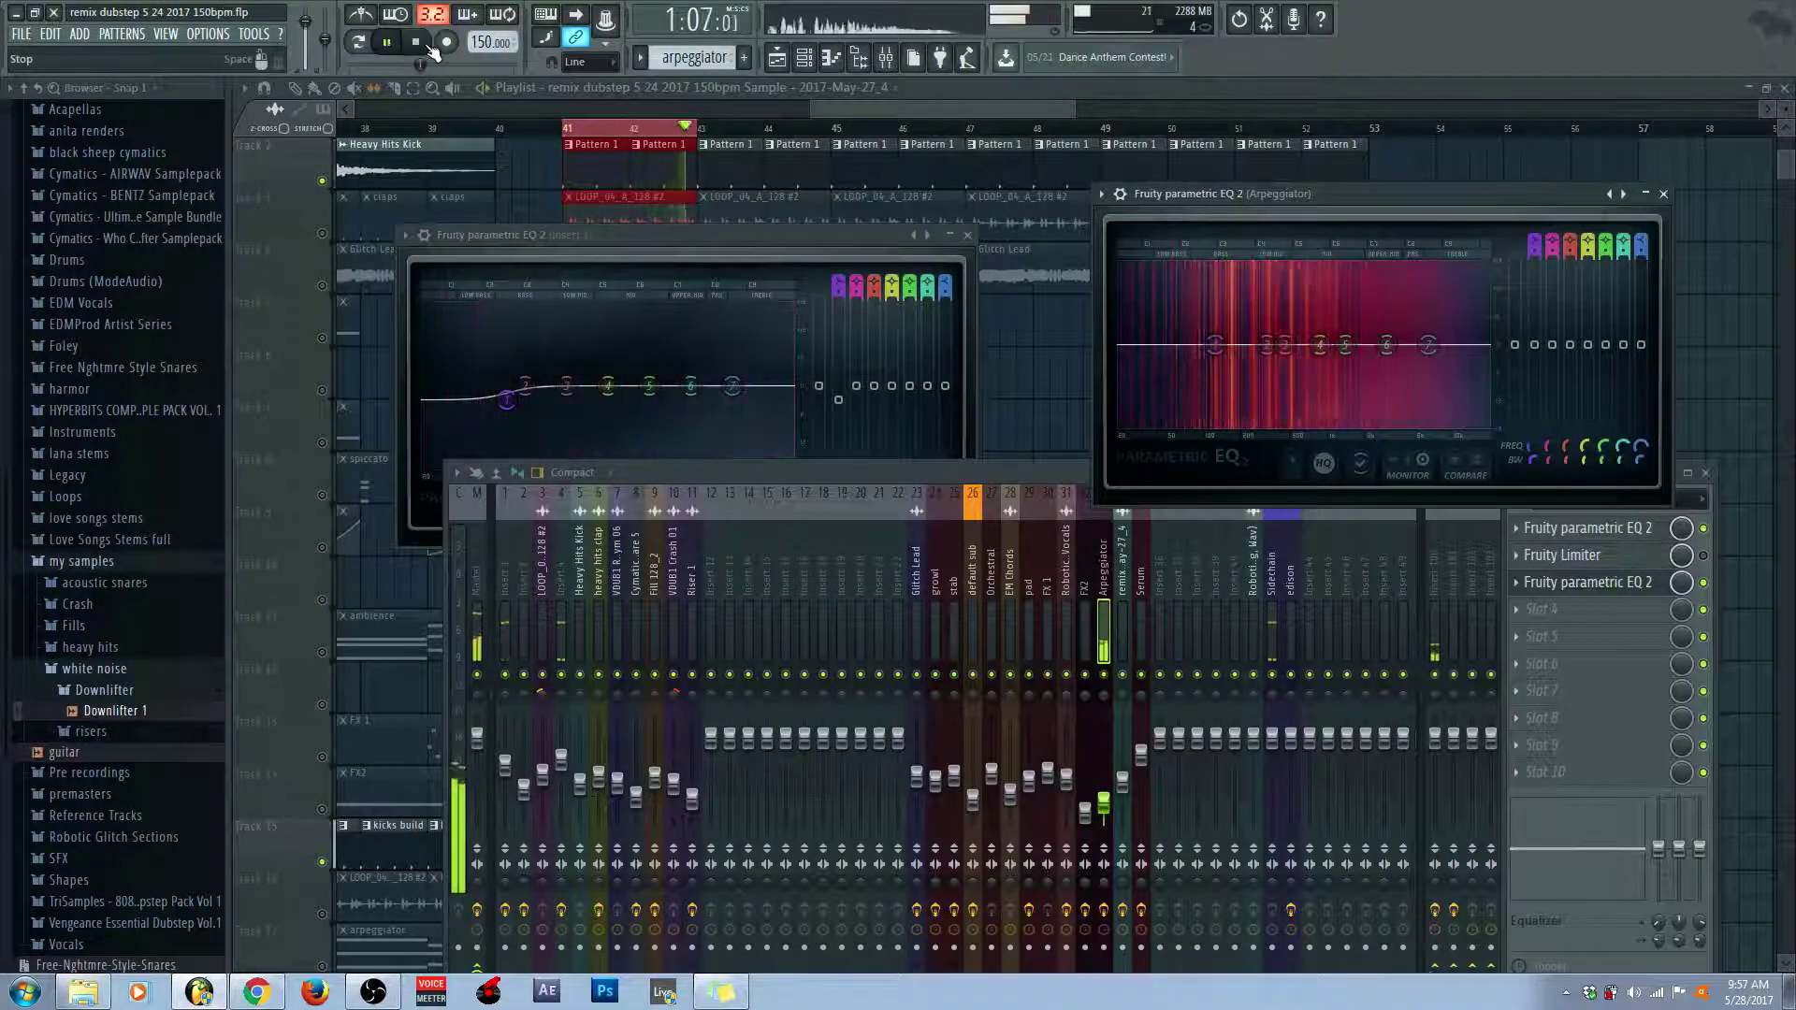
left_click(423, 44)
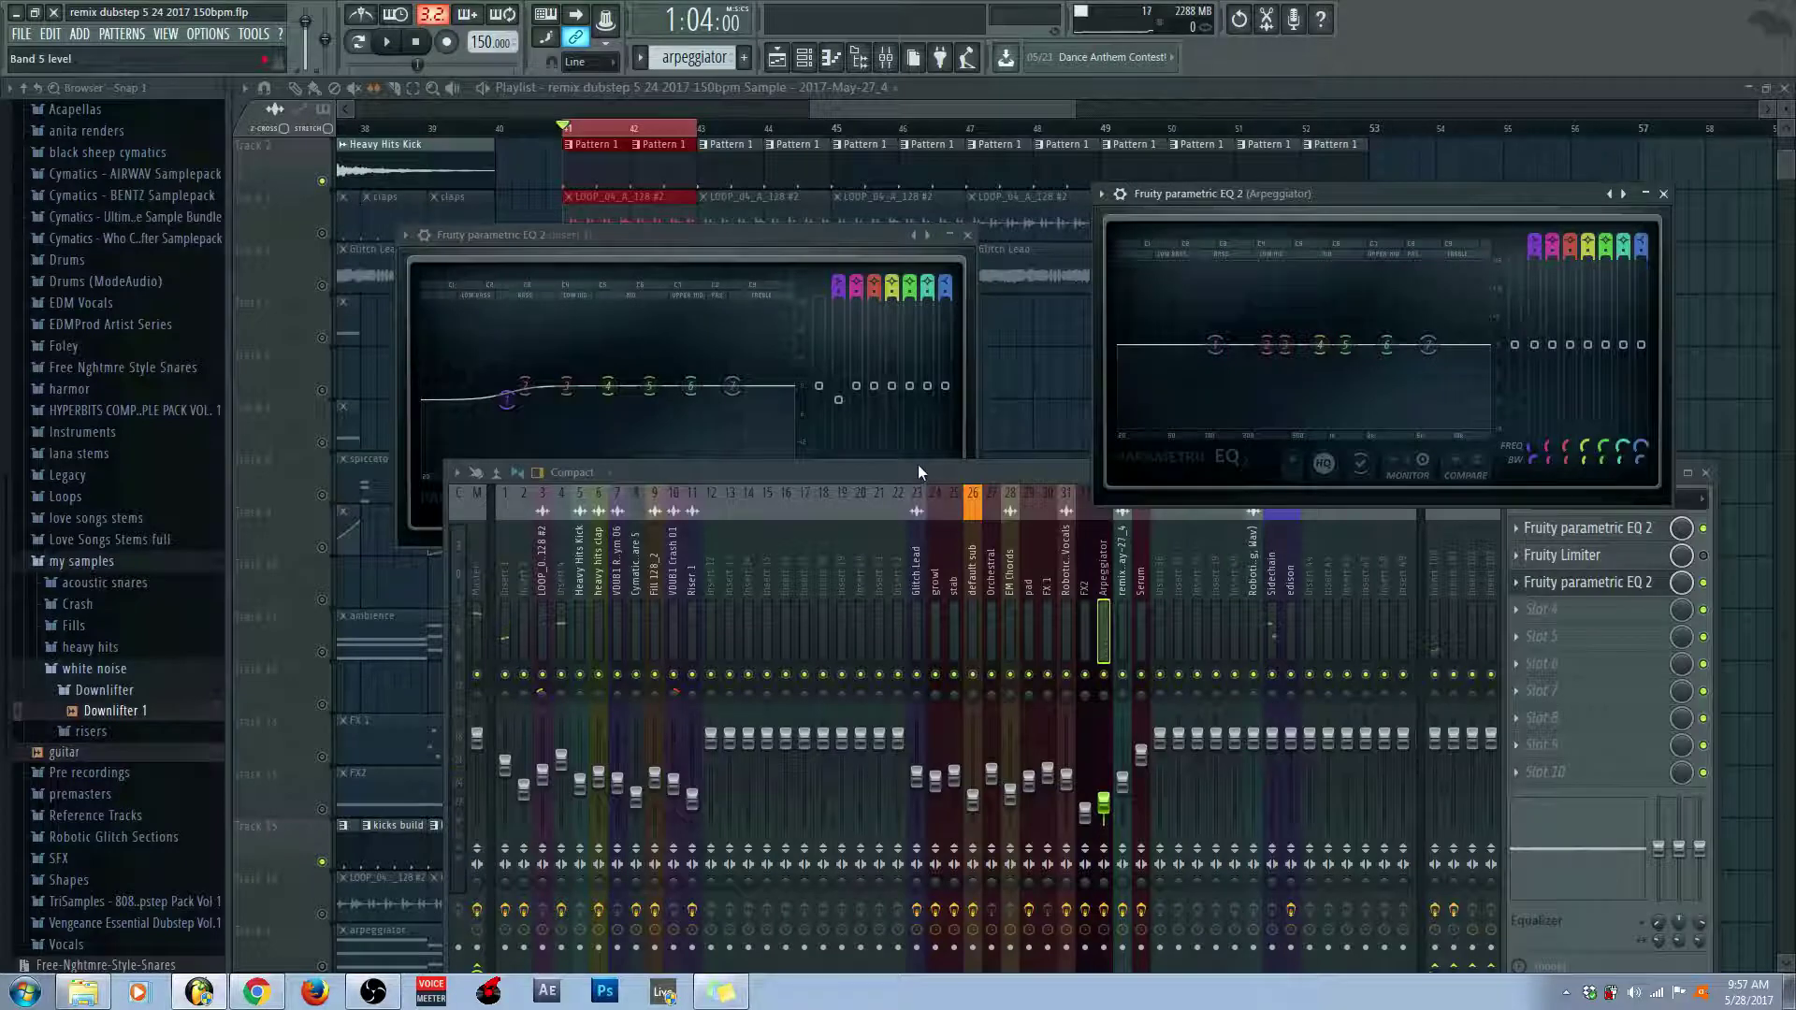
left_click_drag(838, 236, 838, 217)
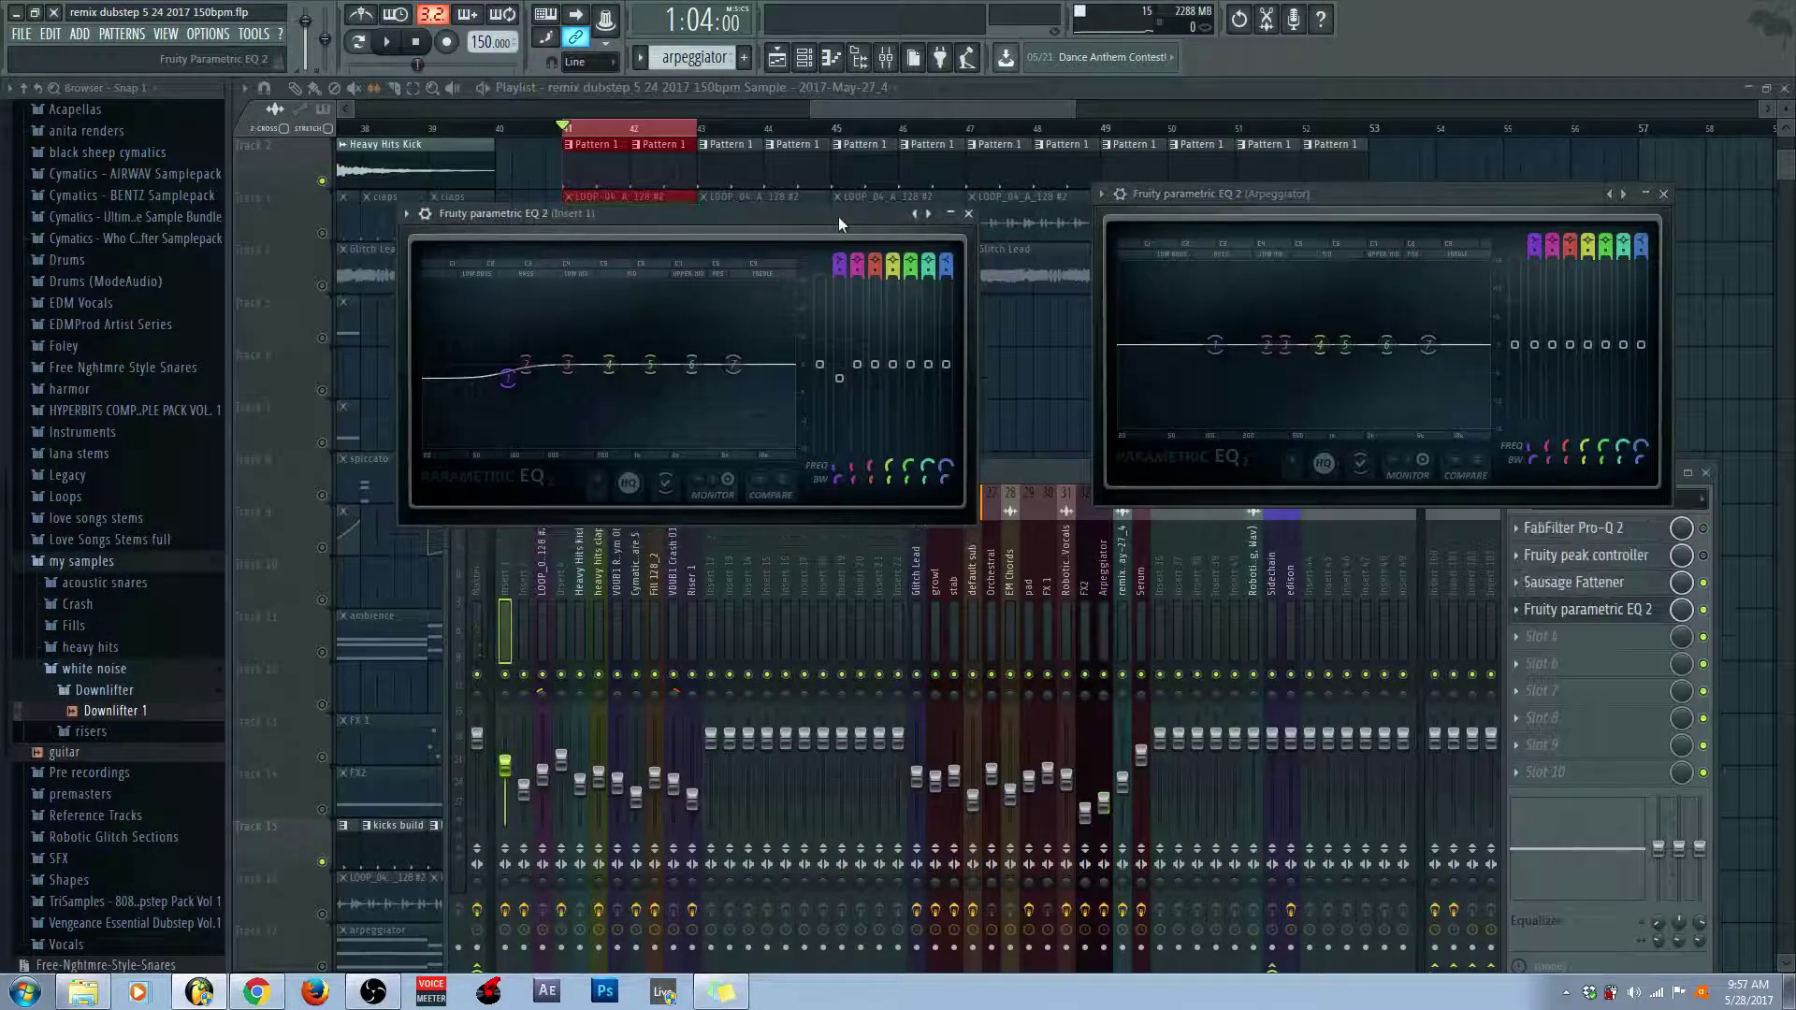
left_click(1106, 592)
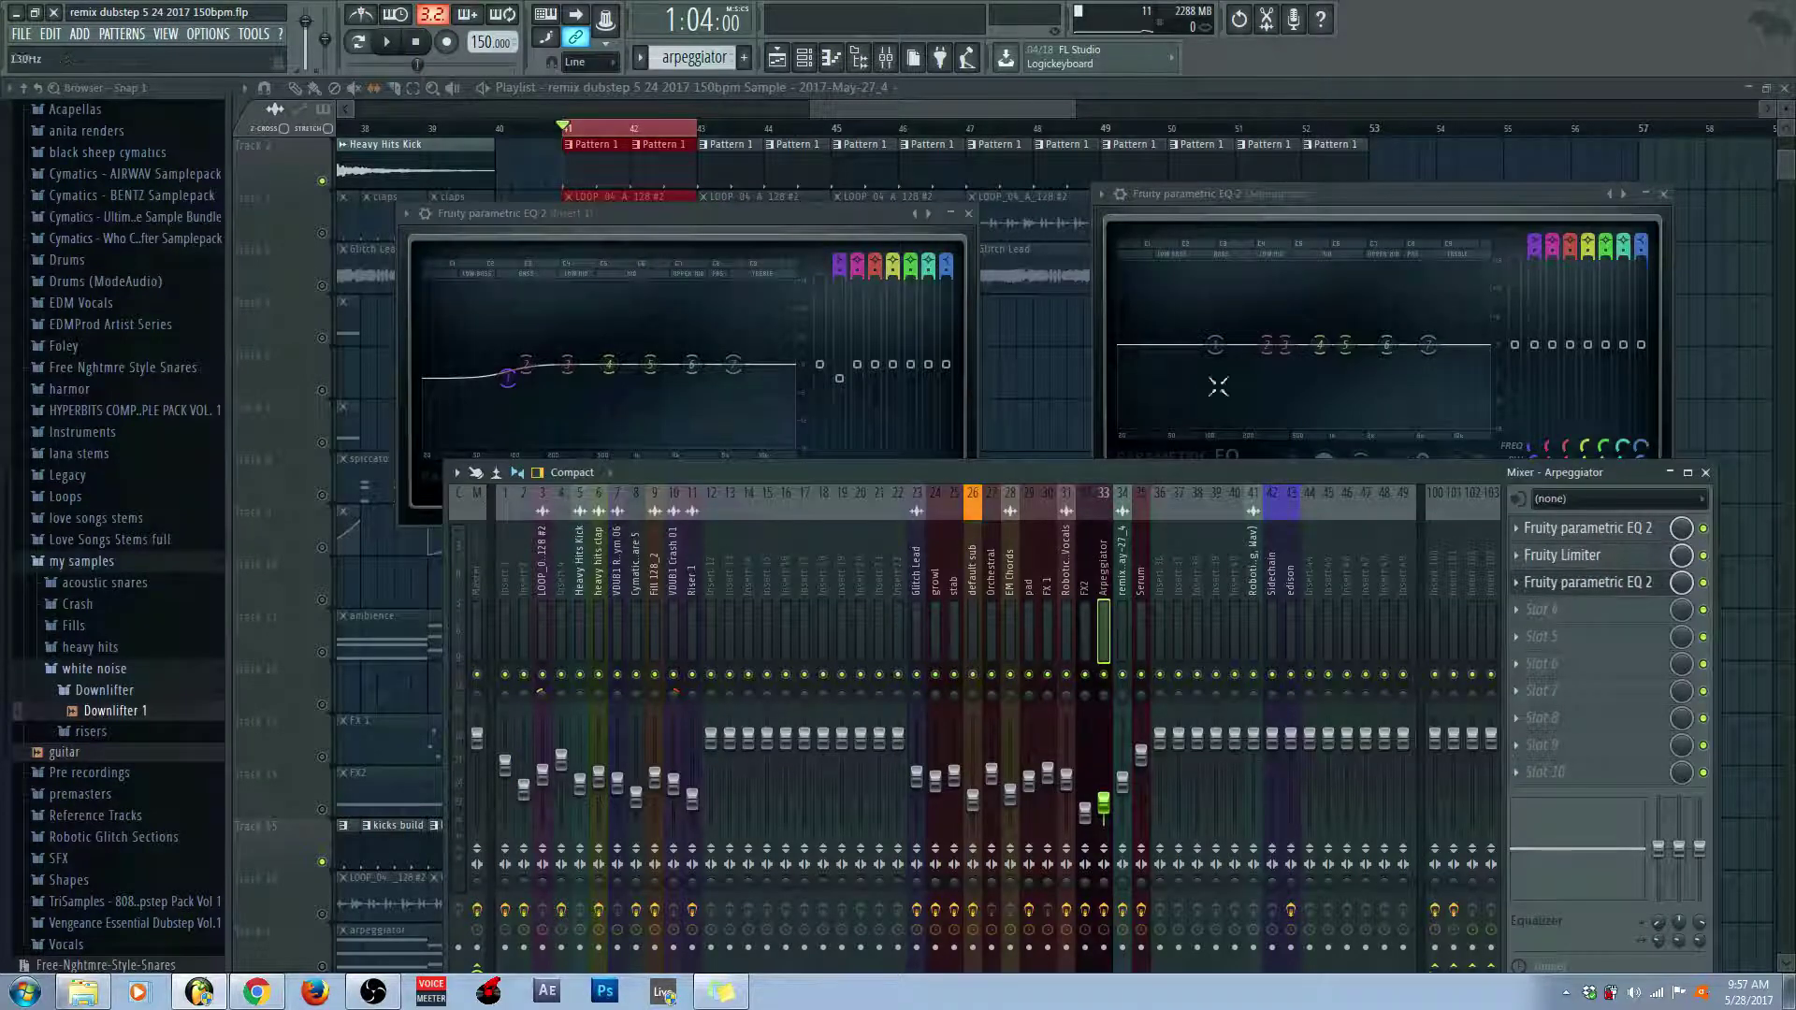
left_click(386, 42)
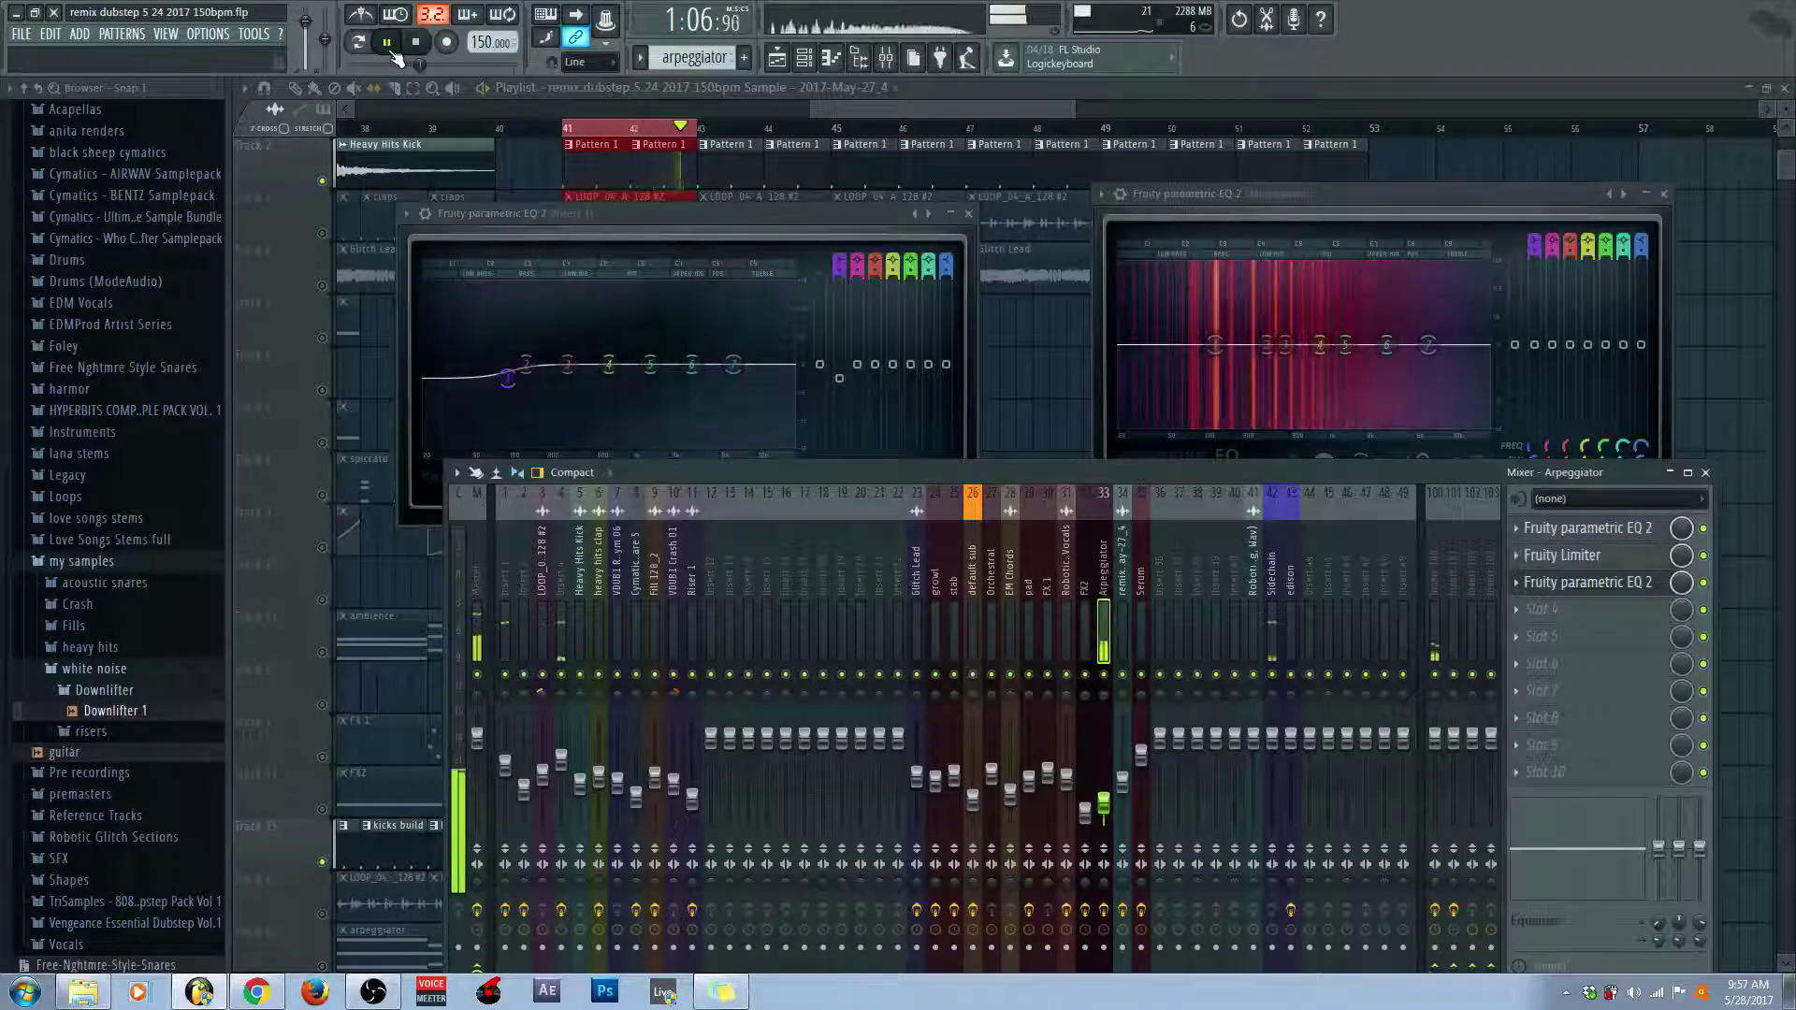
left_click(417, 43)
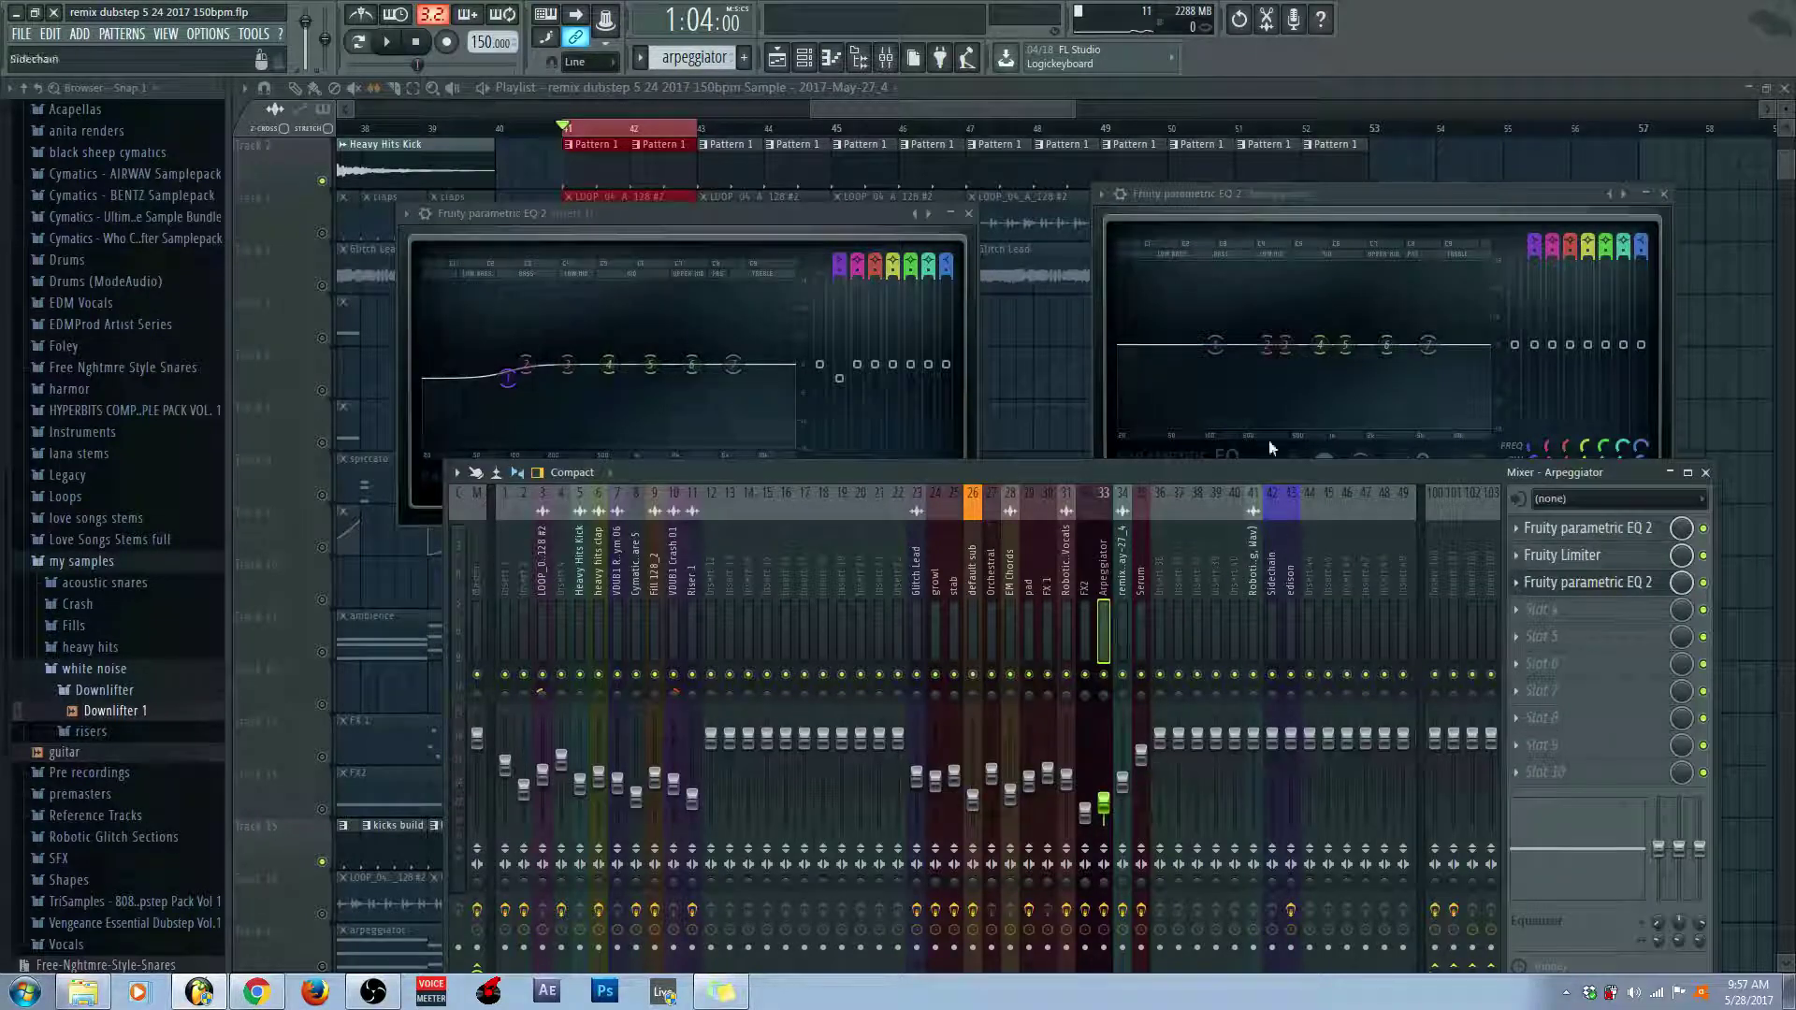
Move the Insert 1 and Arpeggiator EQ windows up so they sit side by side
left_click_drag(681, 215, 694, 163)
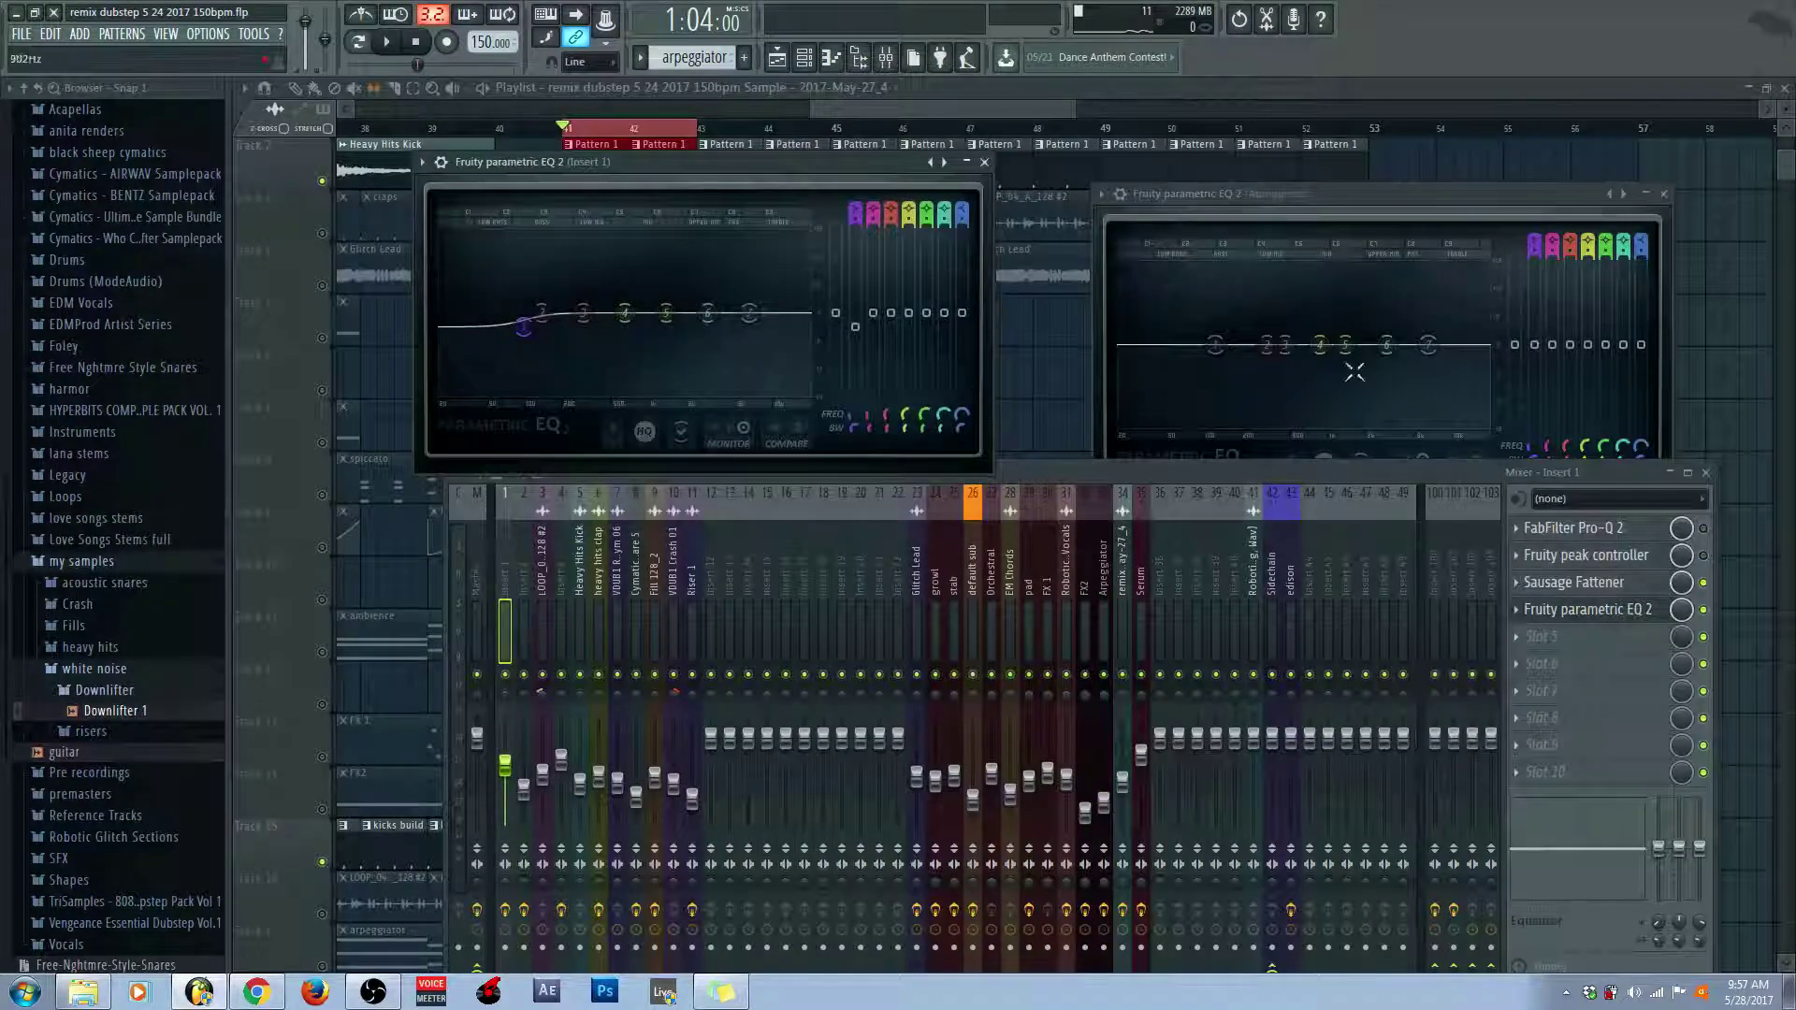
left_click(1394, 198)
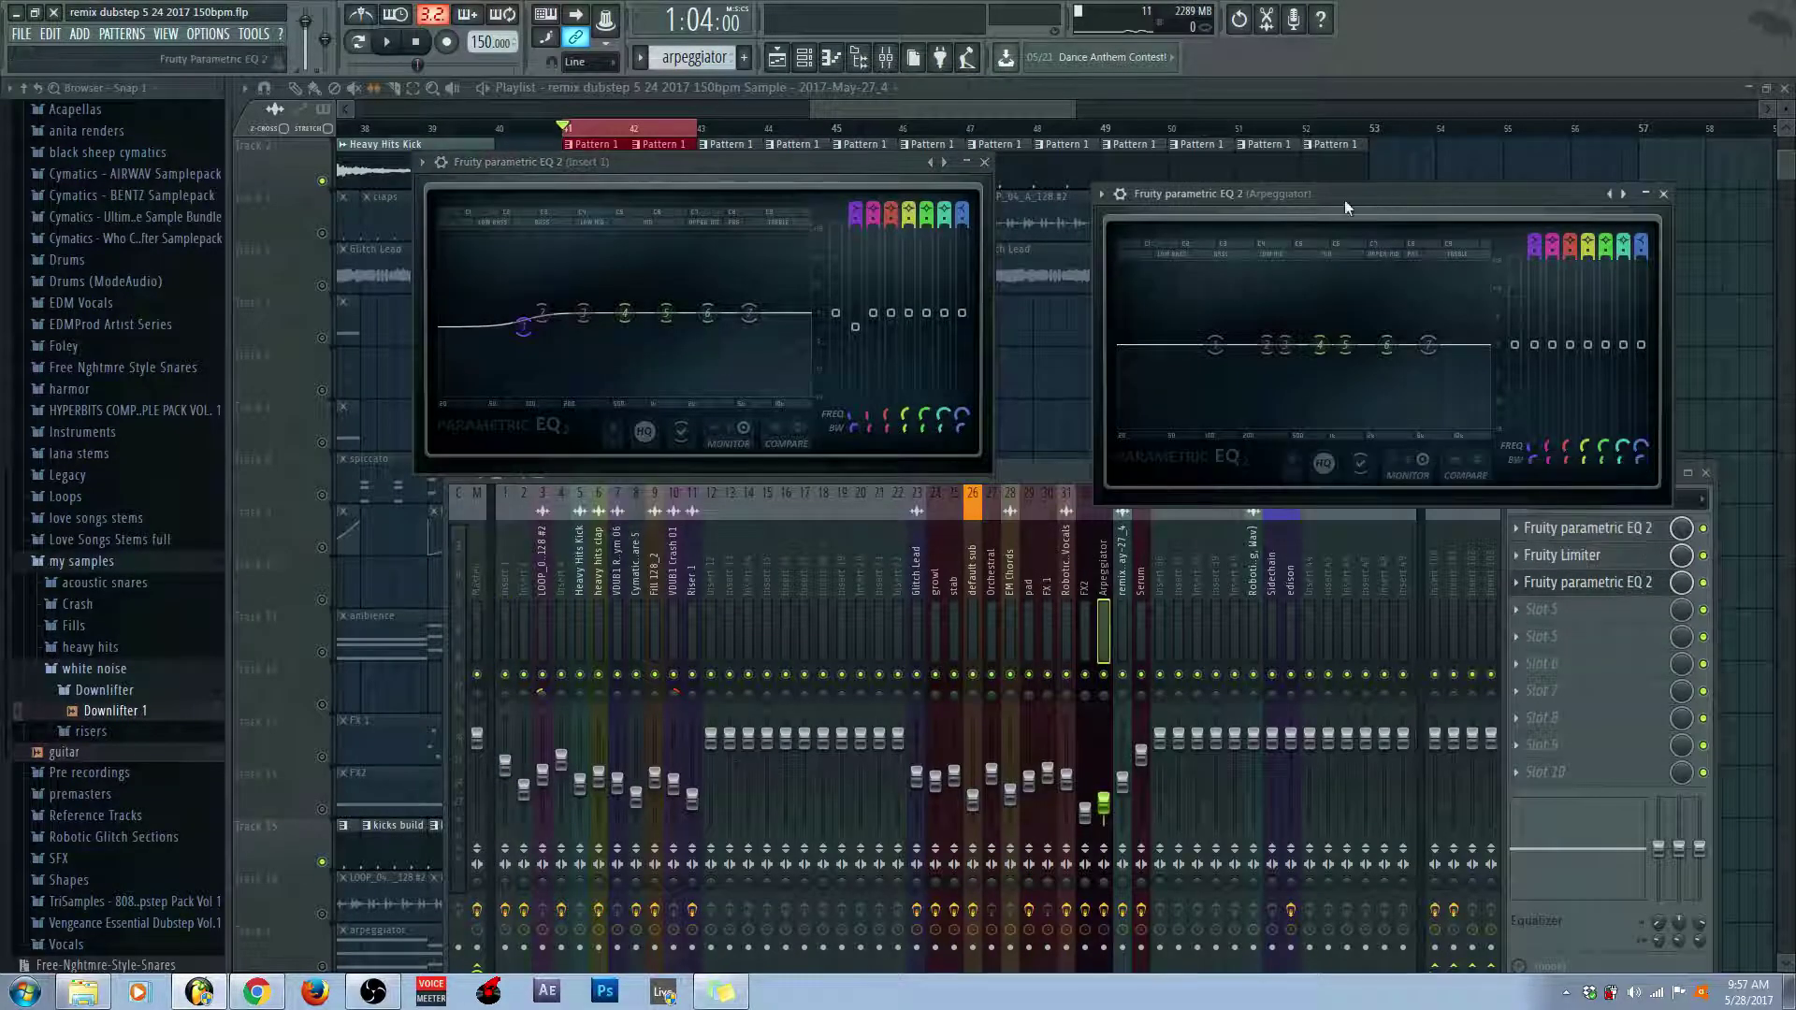
left_click_drag(1344, 200, 1351, 176)
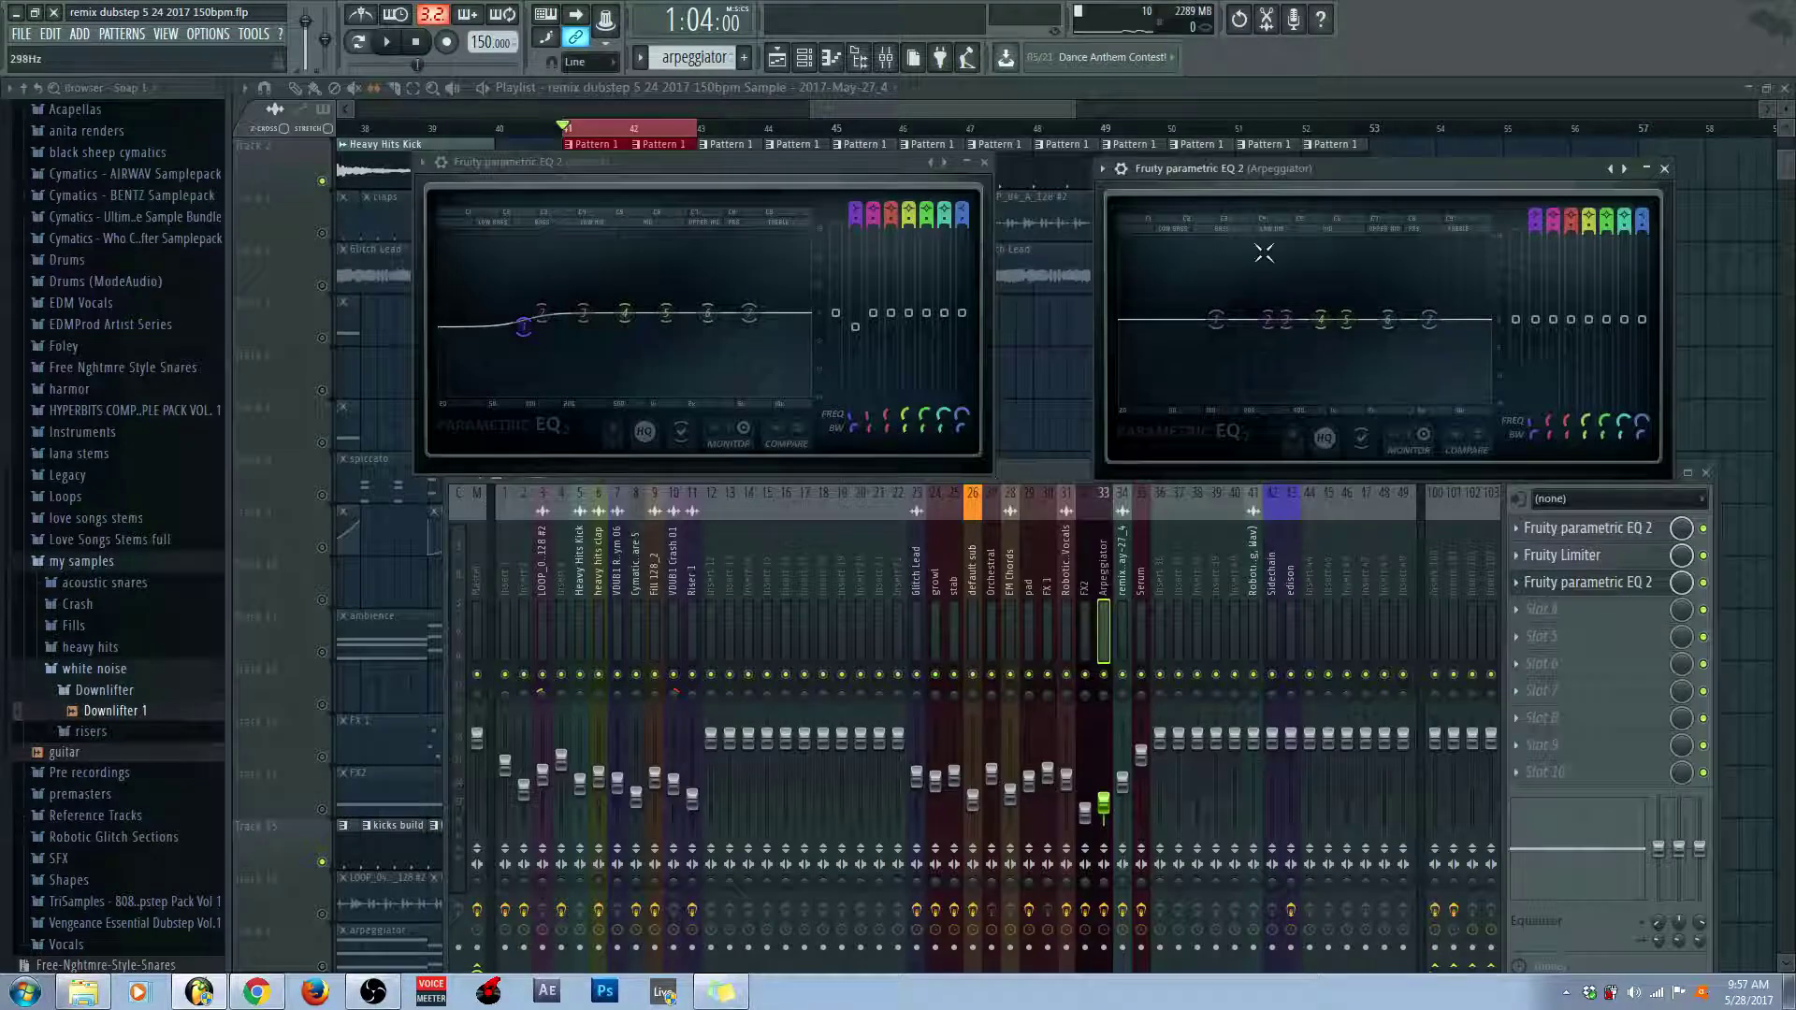
left_click(1029, 475)
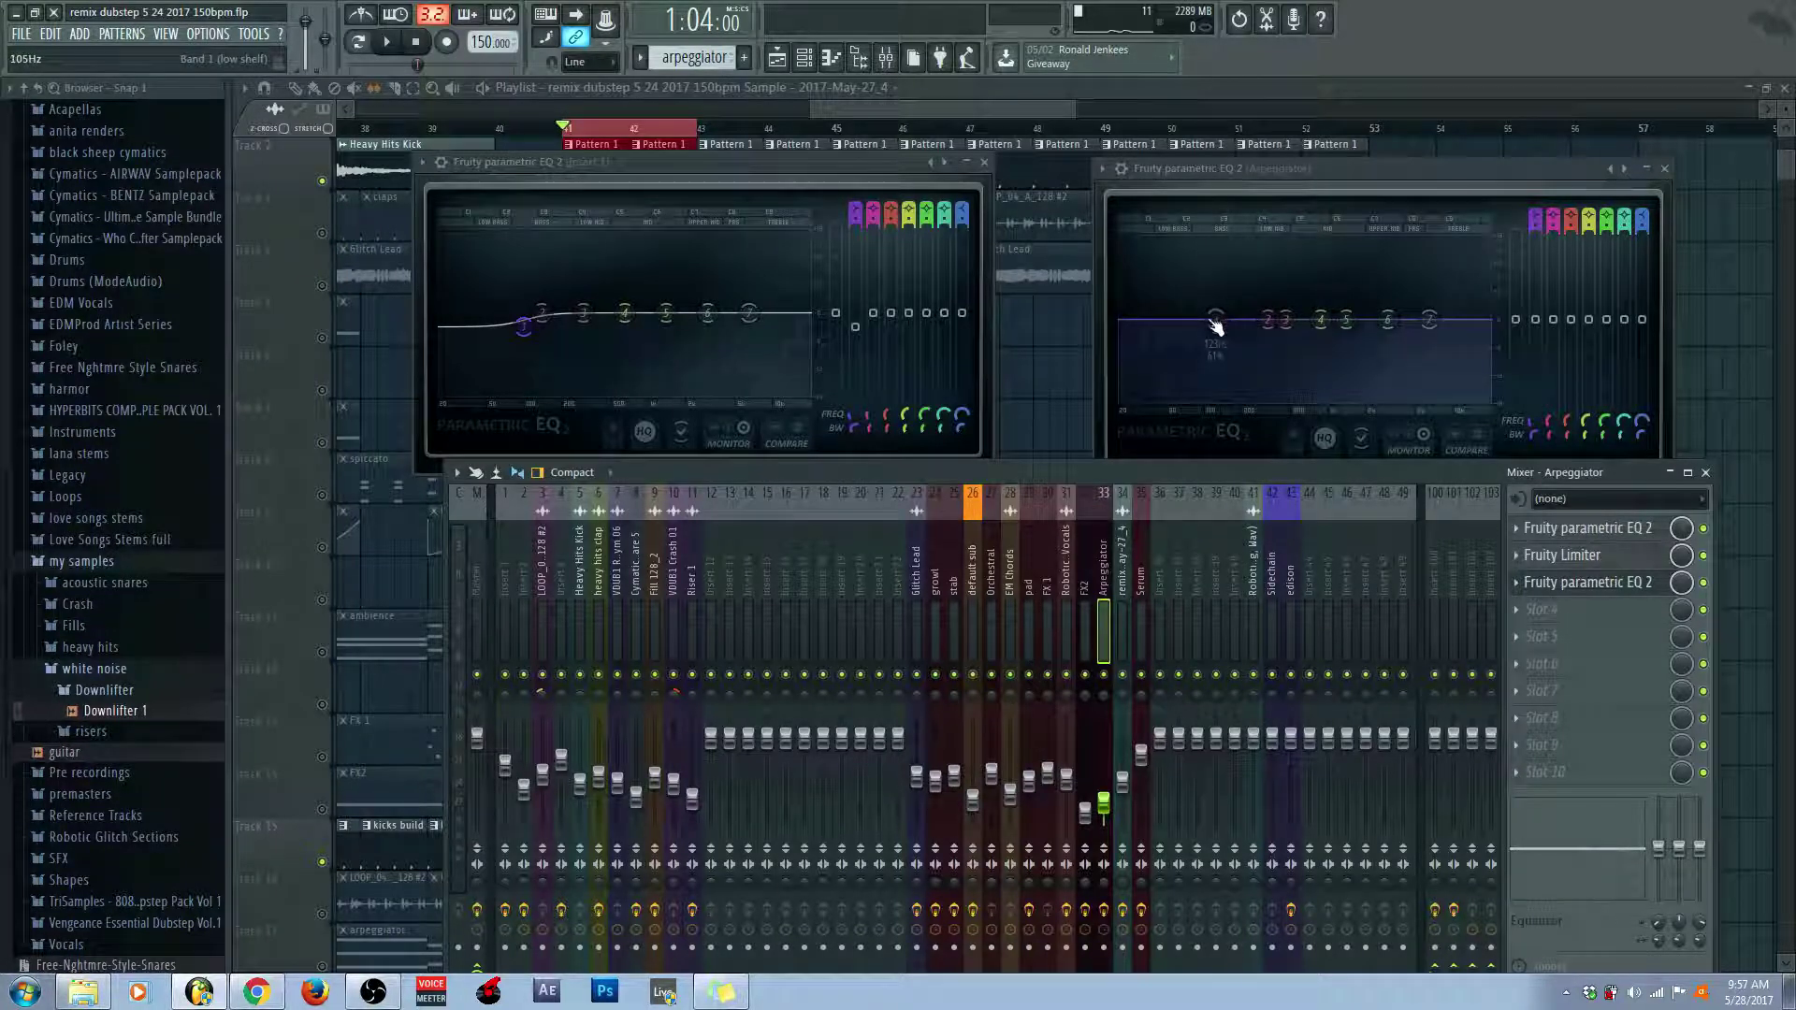
Open and enable Insert 1's Fruity peak controller, and reset the Arpeggiator EQ band 1 level to 0 dB
left_click(508, 587)
left_click(1616, 557)
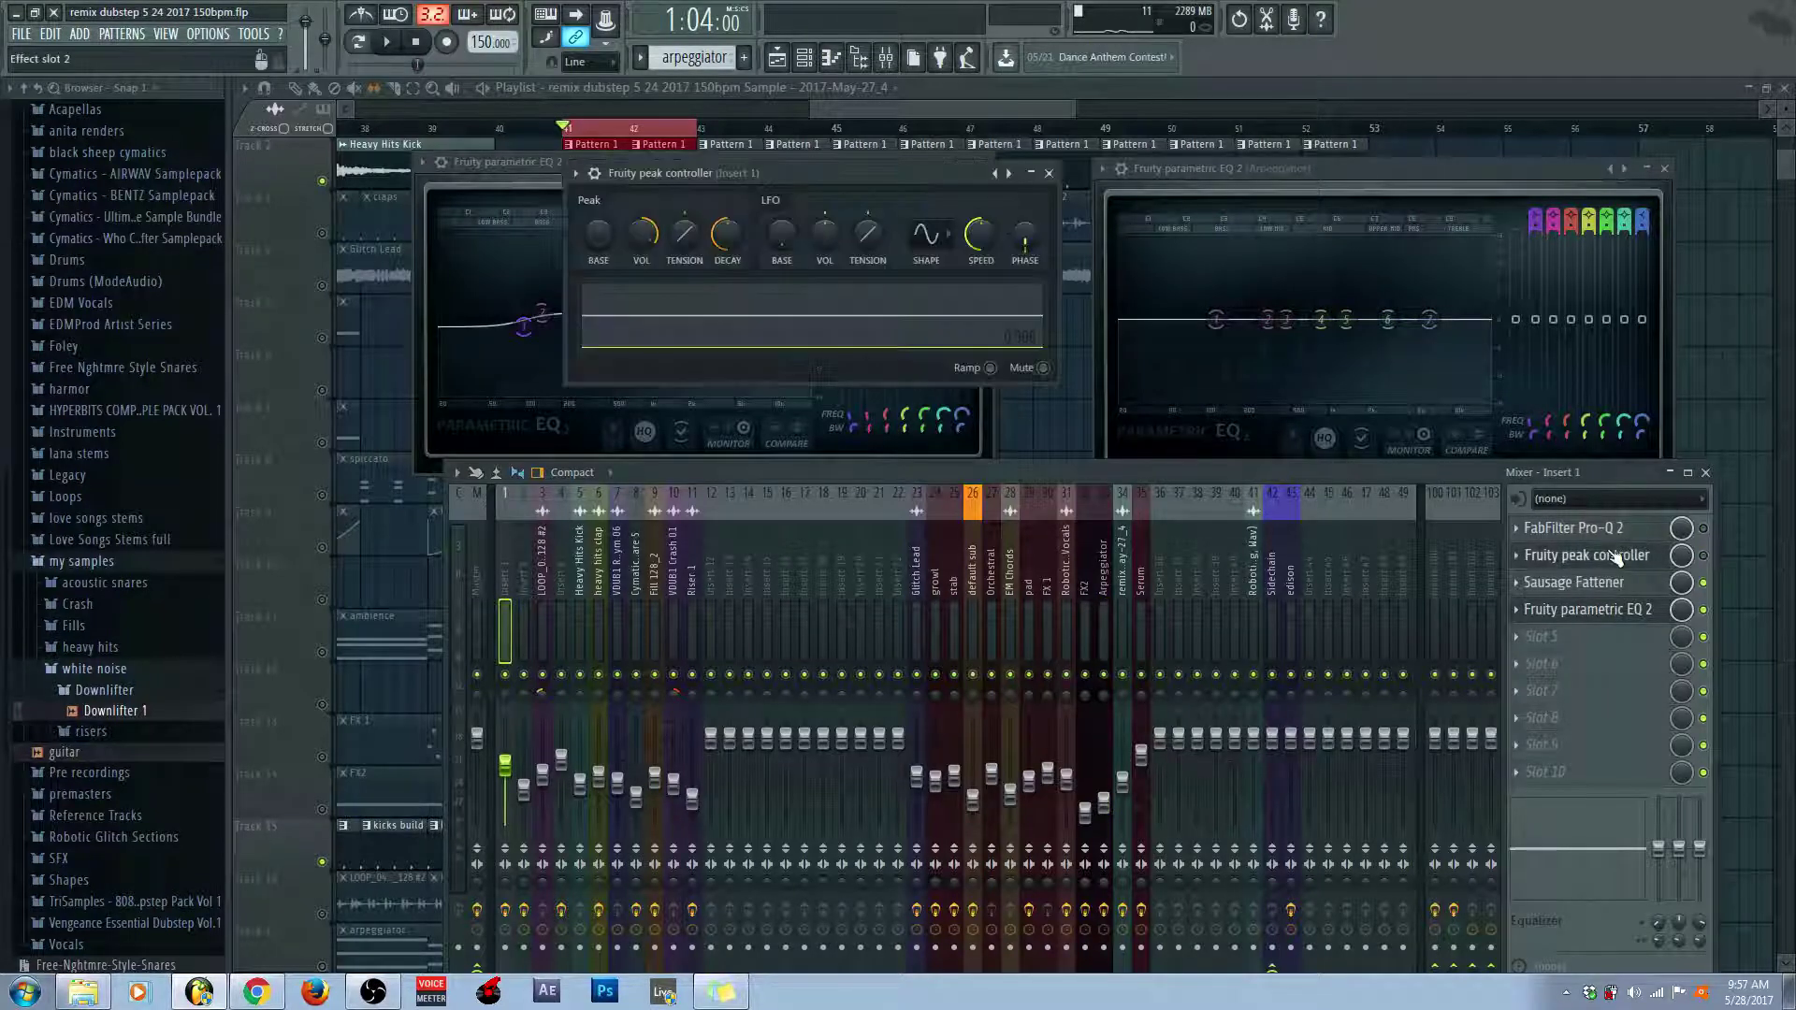
left_click(1703, 556)
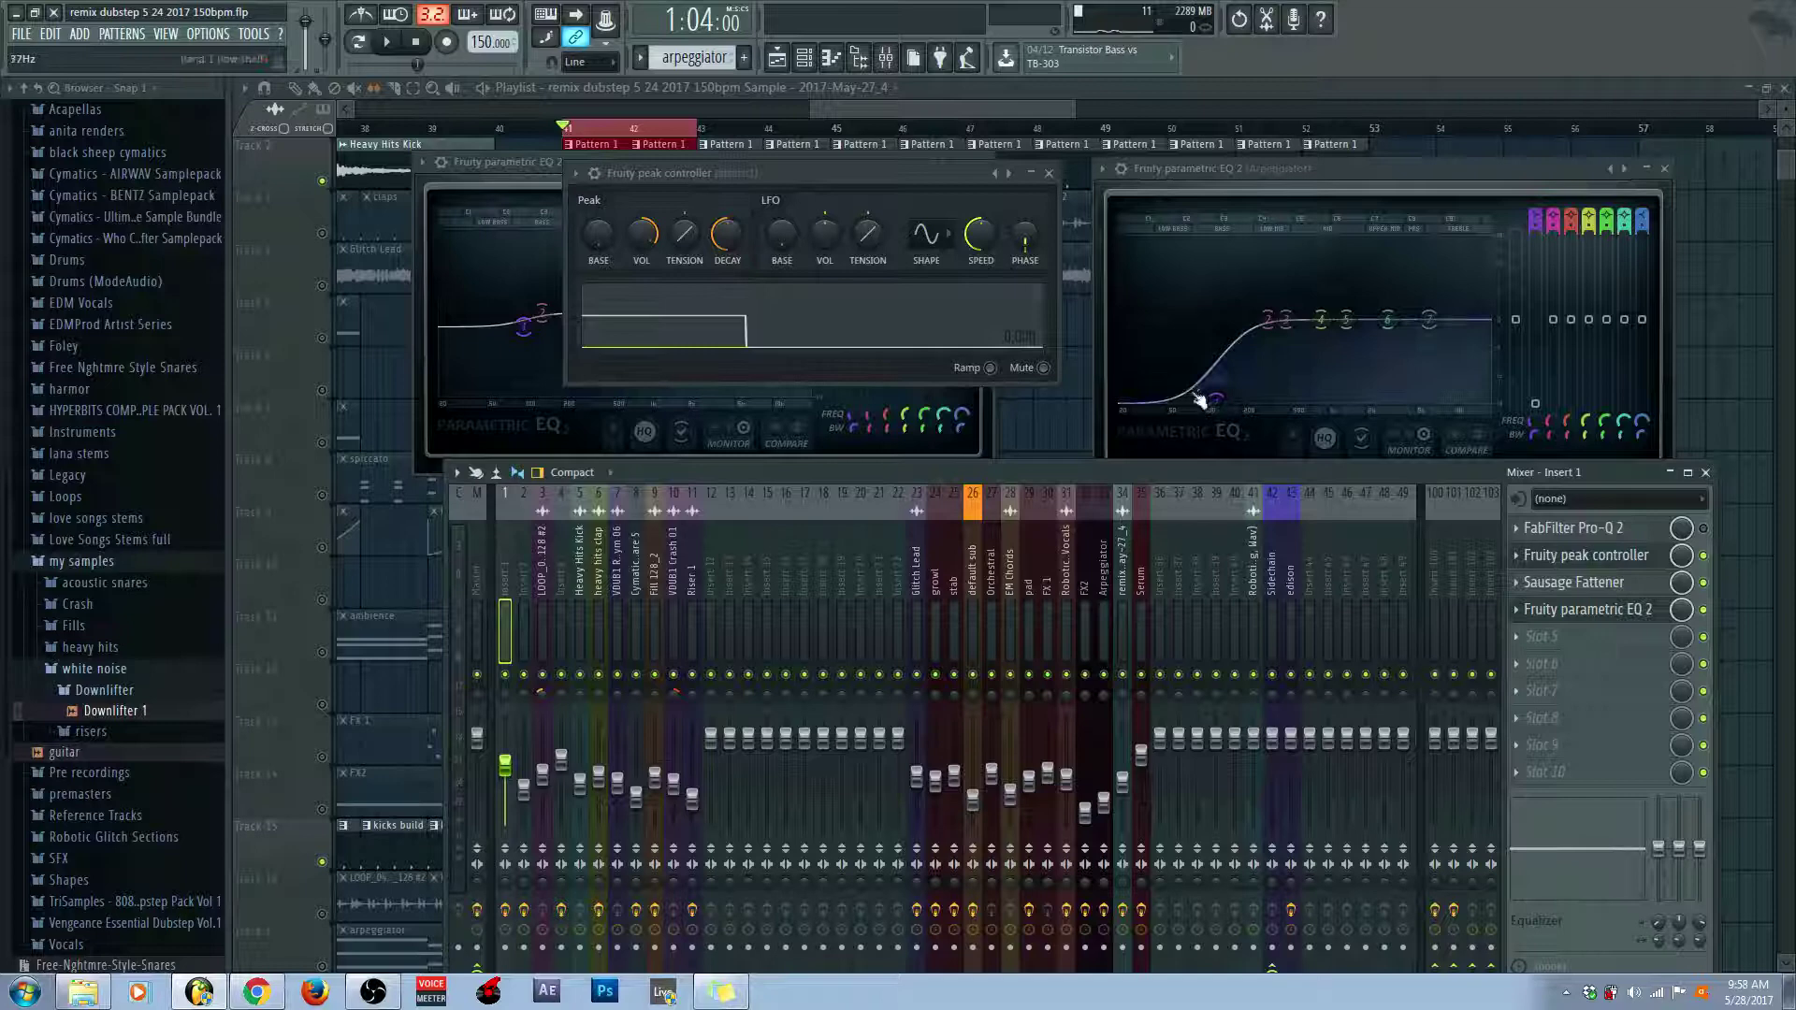
left_click_drag(1541, 402, 1535, 322)
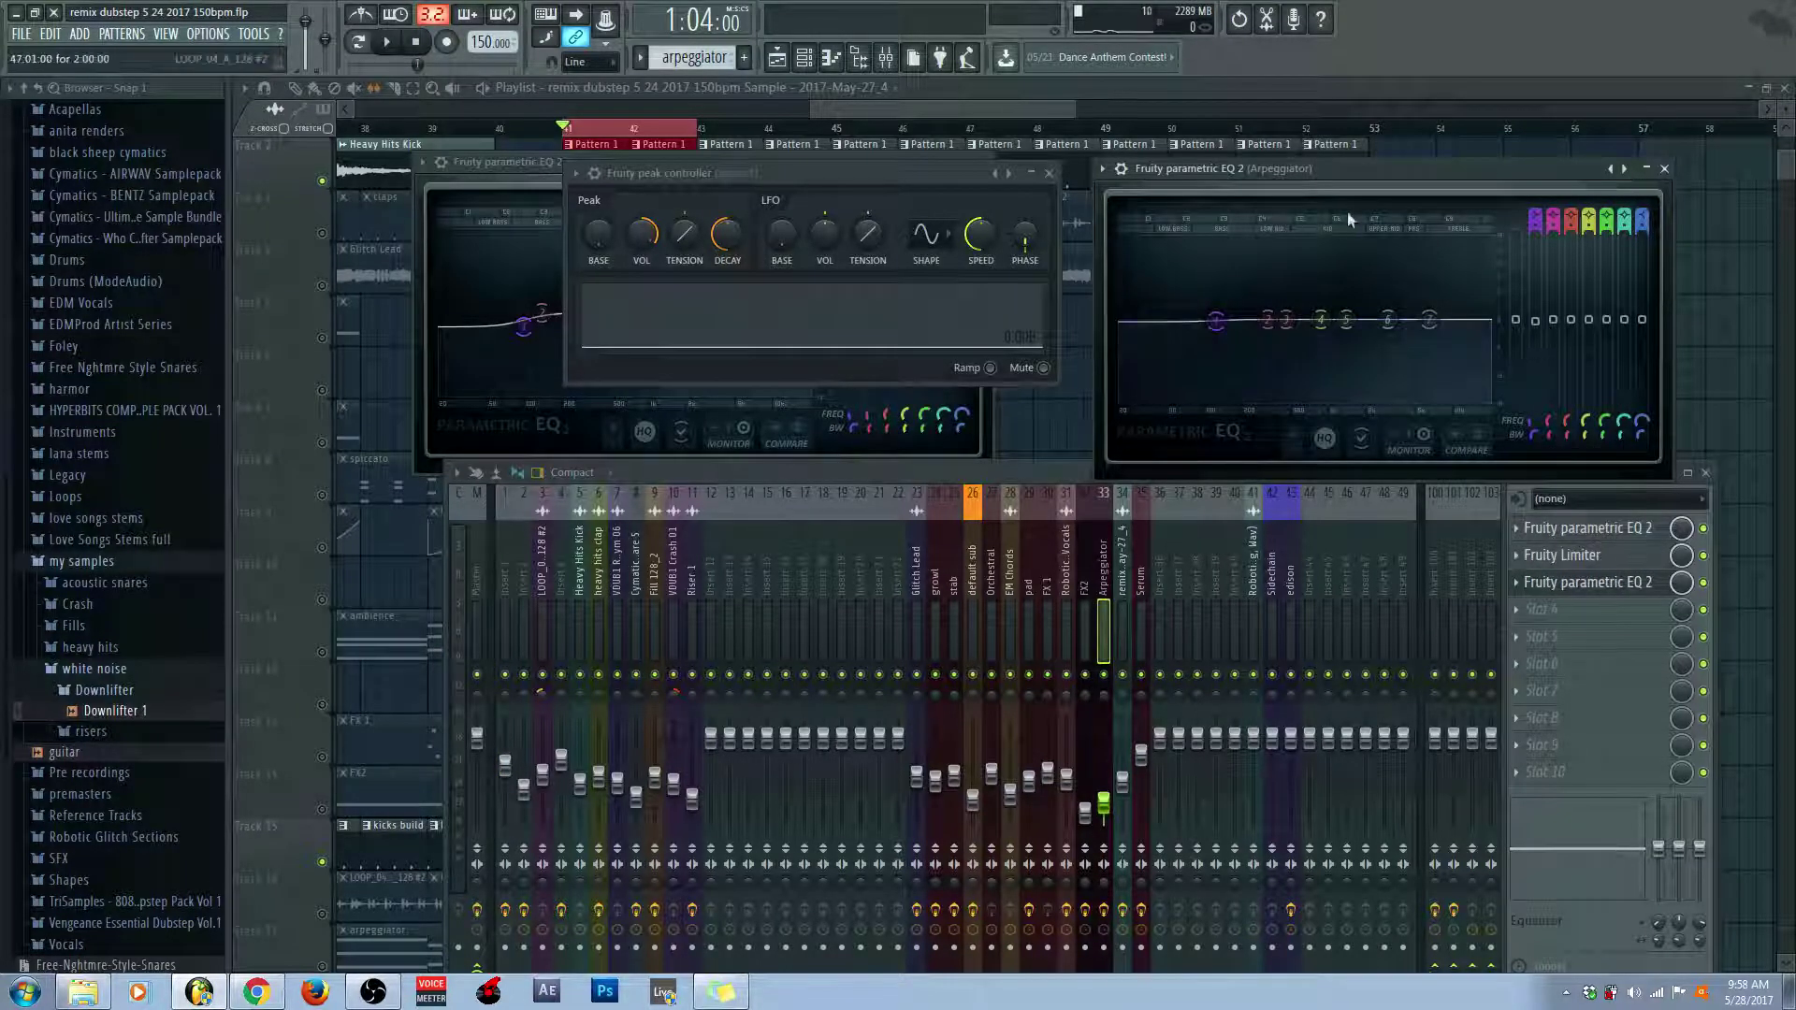
Link the Arpeggiator EQ band 2 level to the Peak ctrl - Peak controller, then preview and stop playback
right_click(1535, 329)
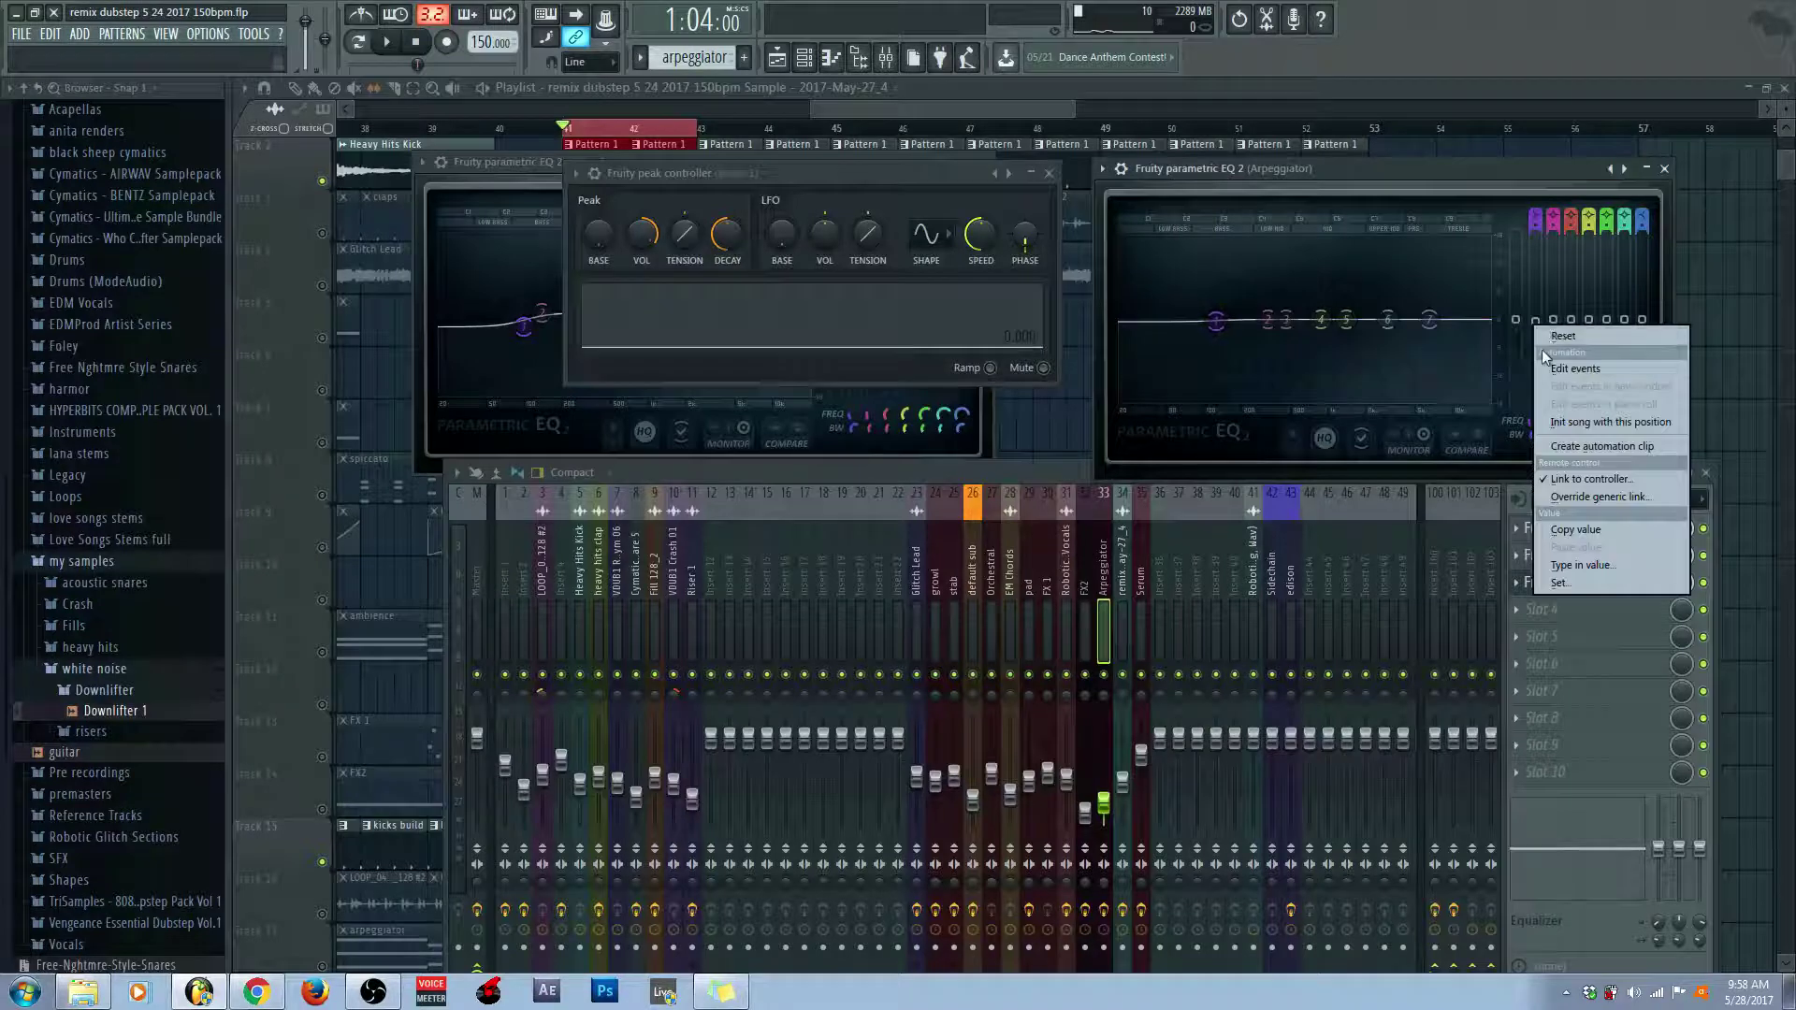
left_click(1577, 480)
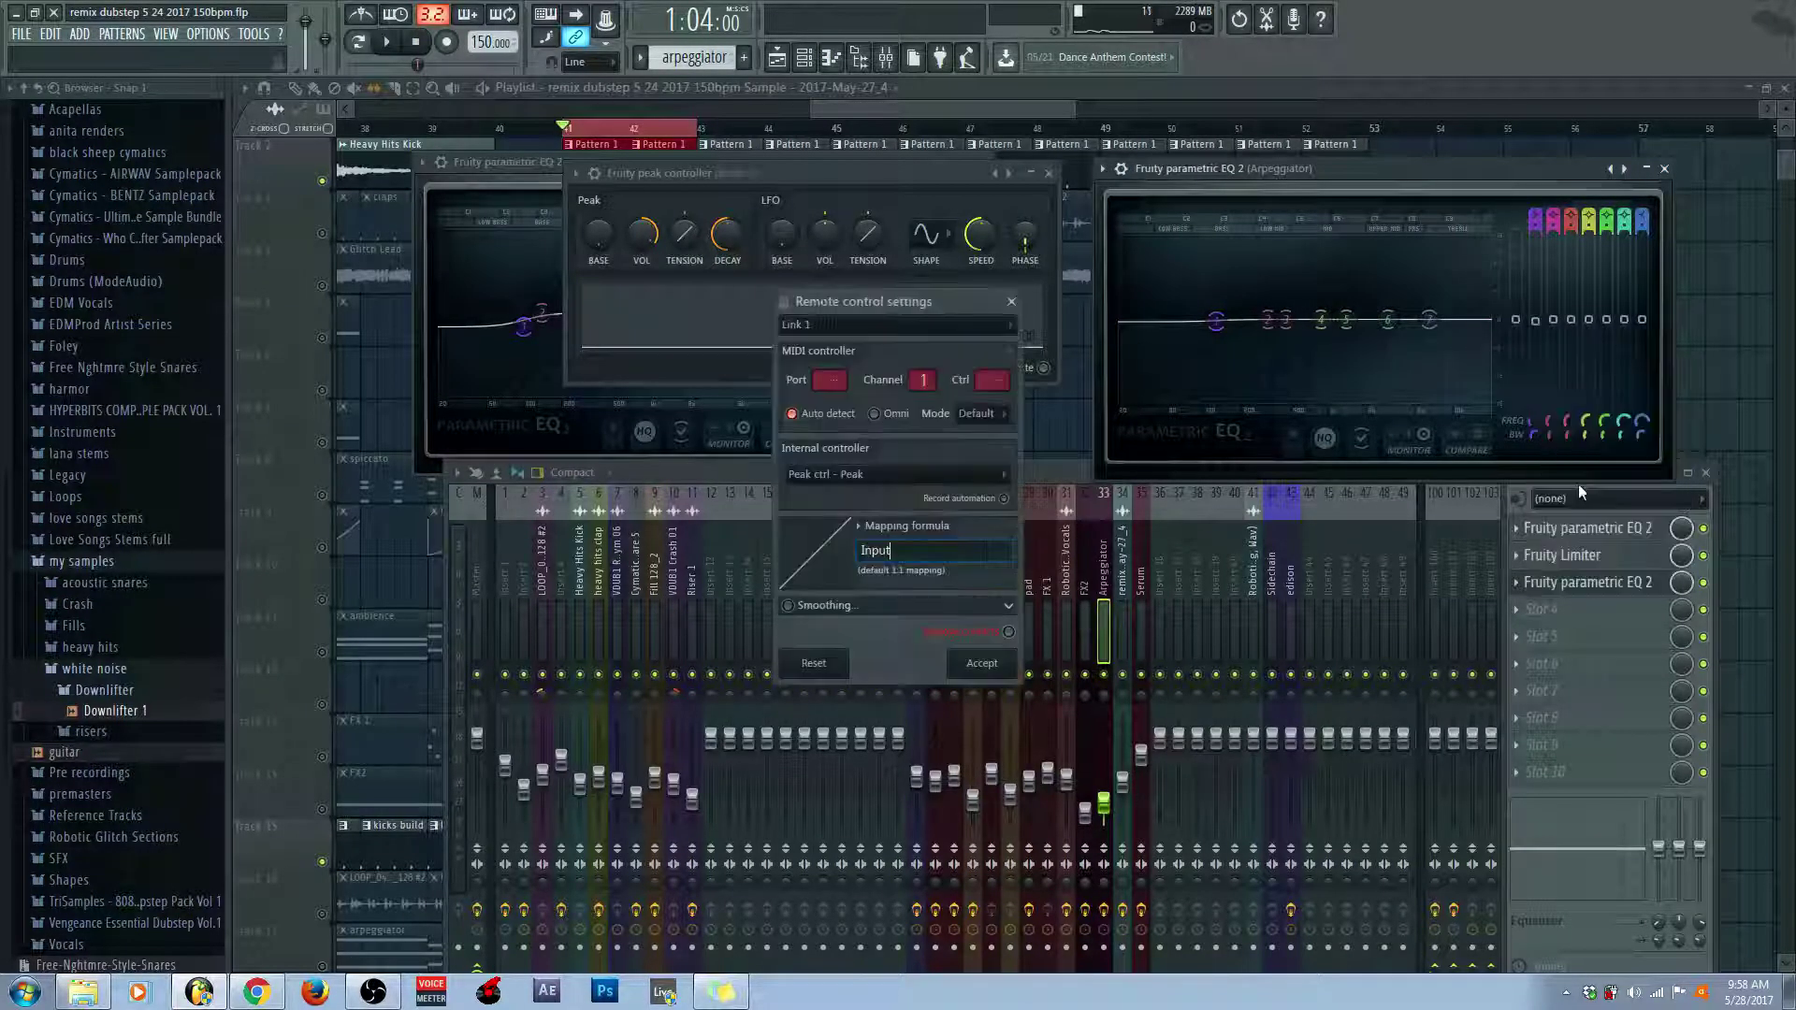
left_click(823, 475)
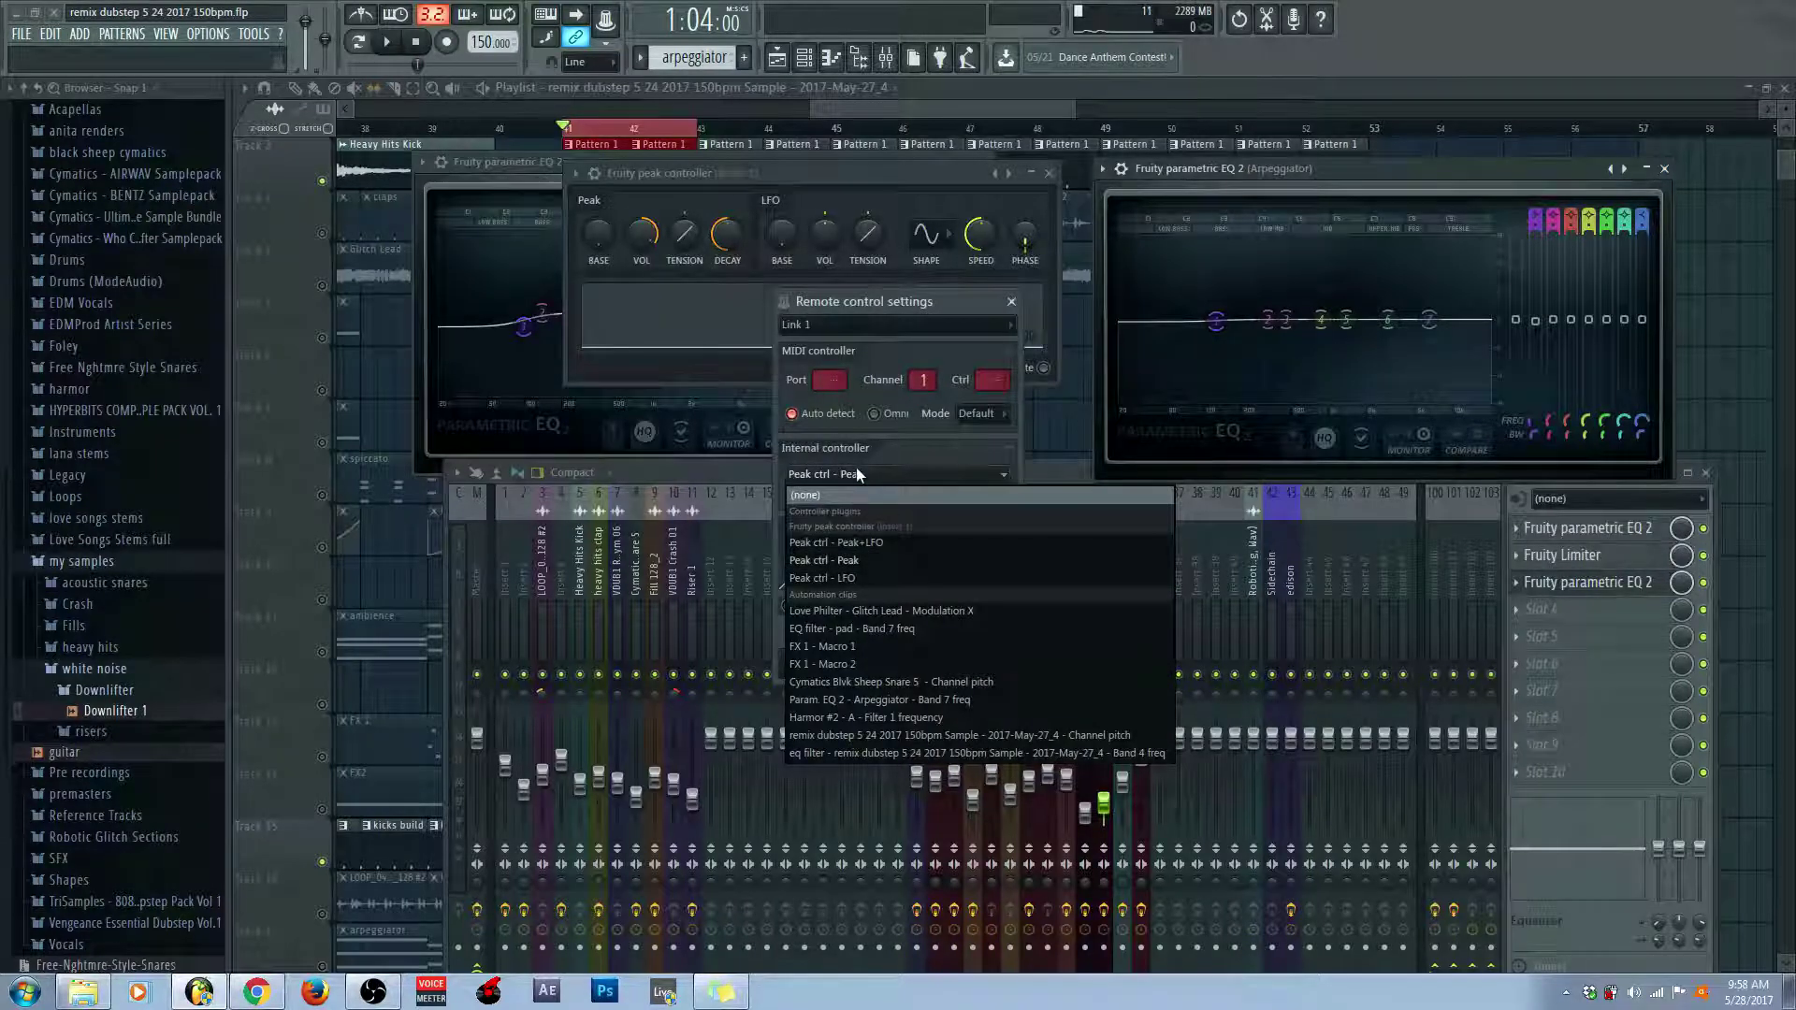
left_click(823, 559)
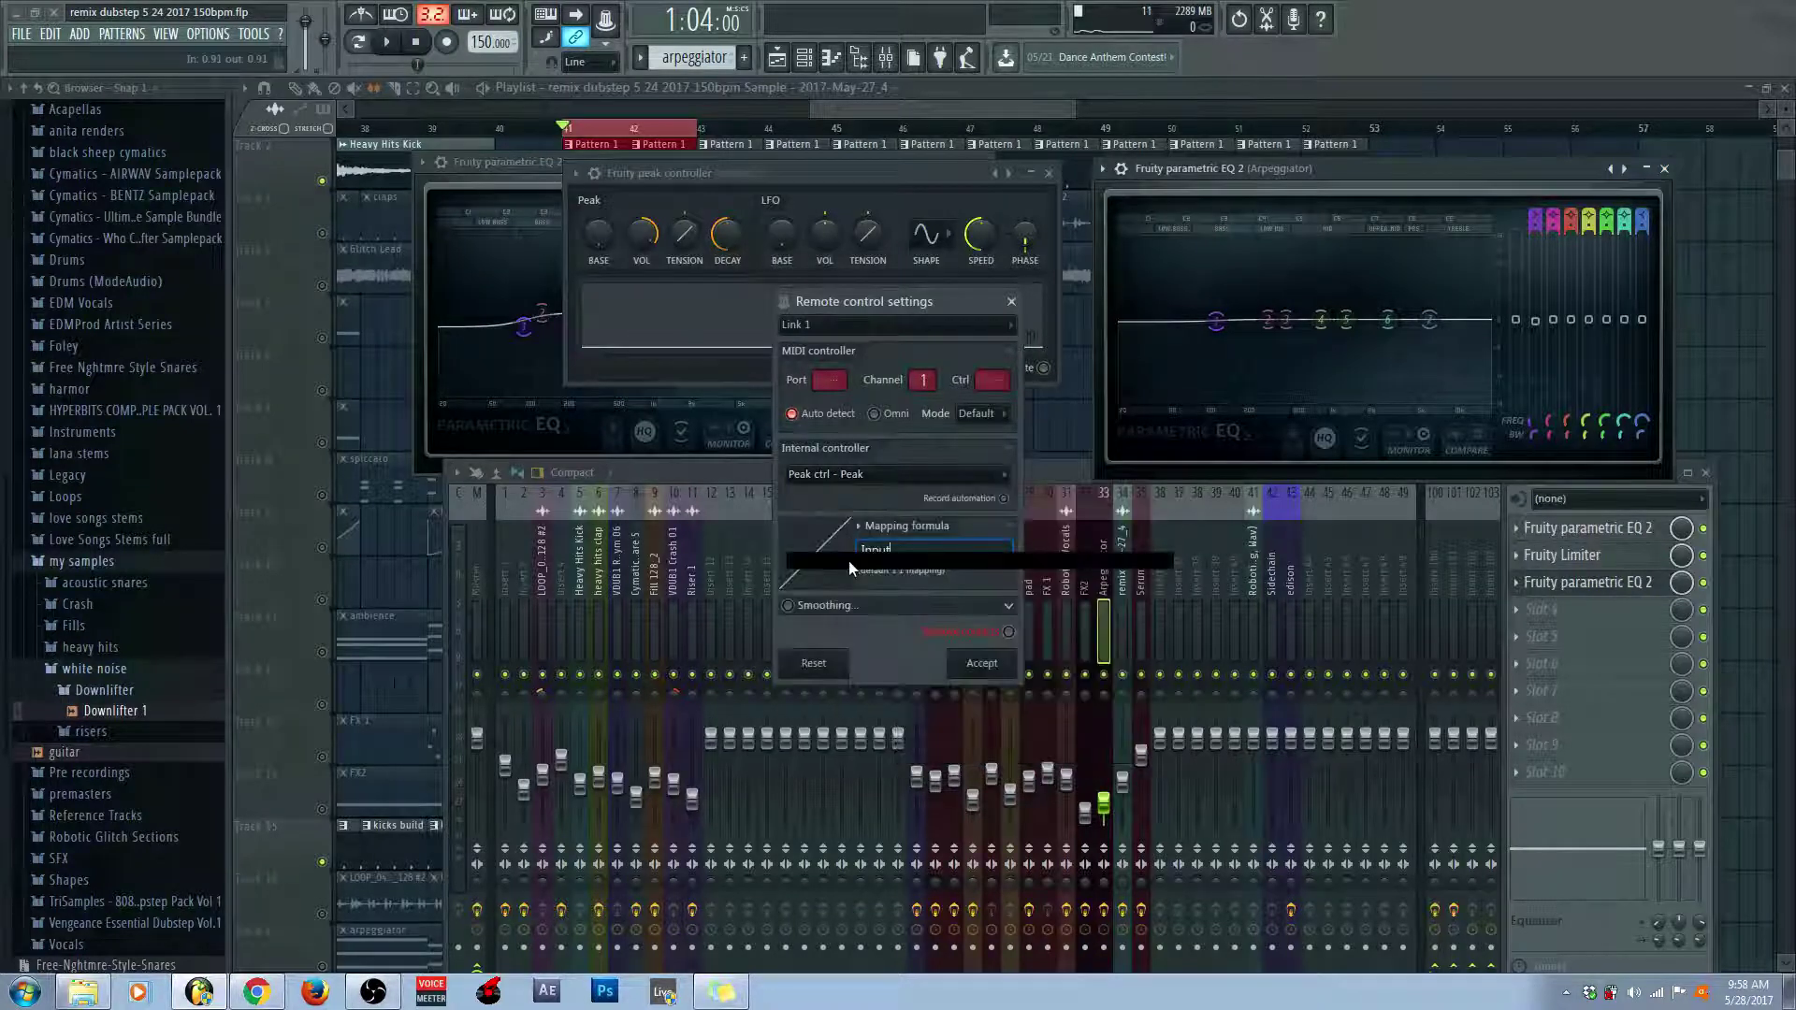
left_click(1004, 667)
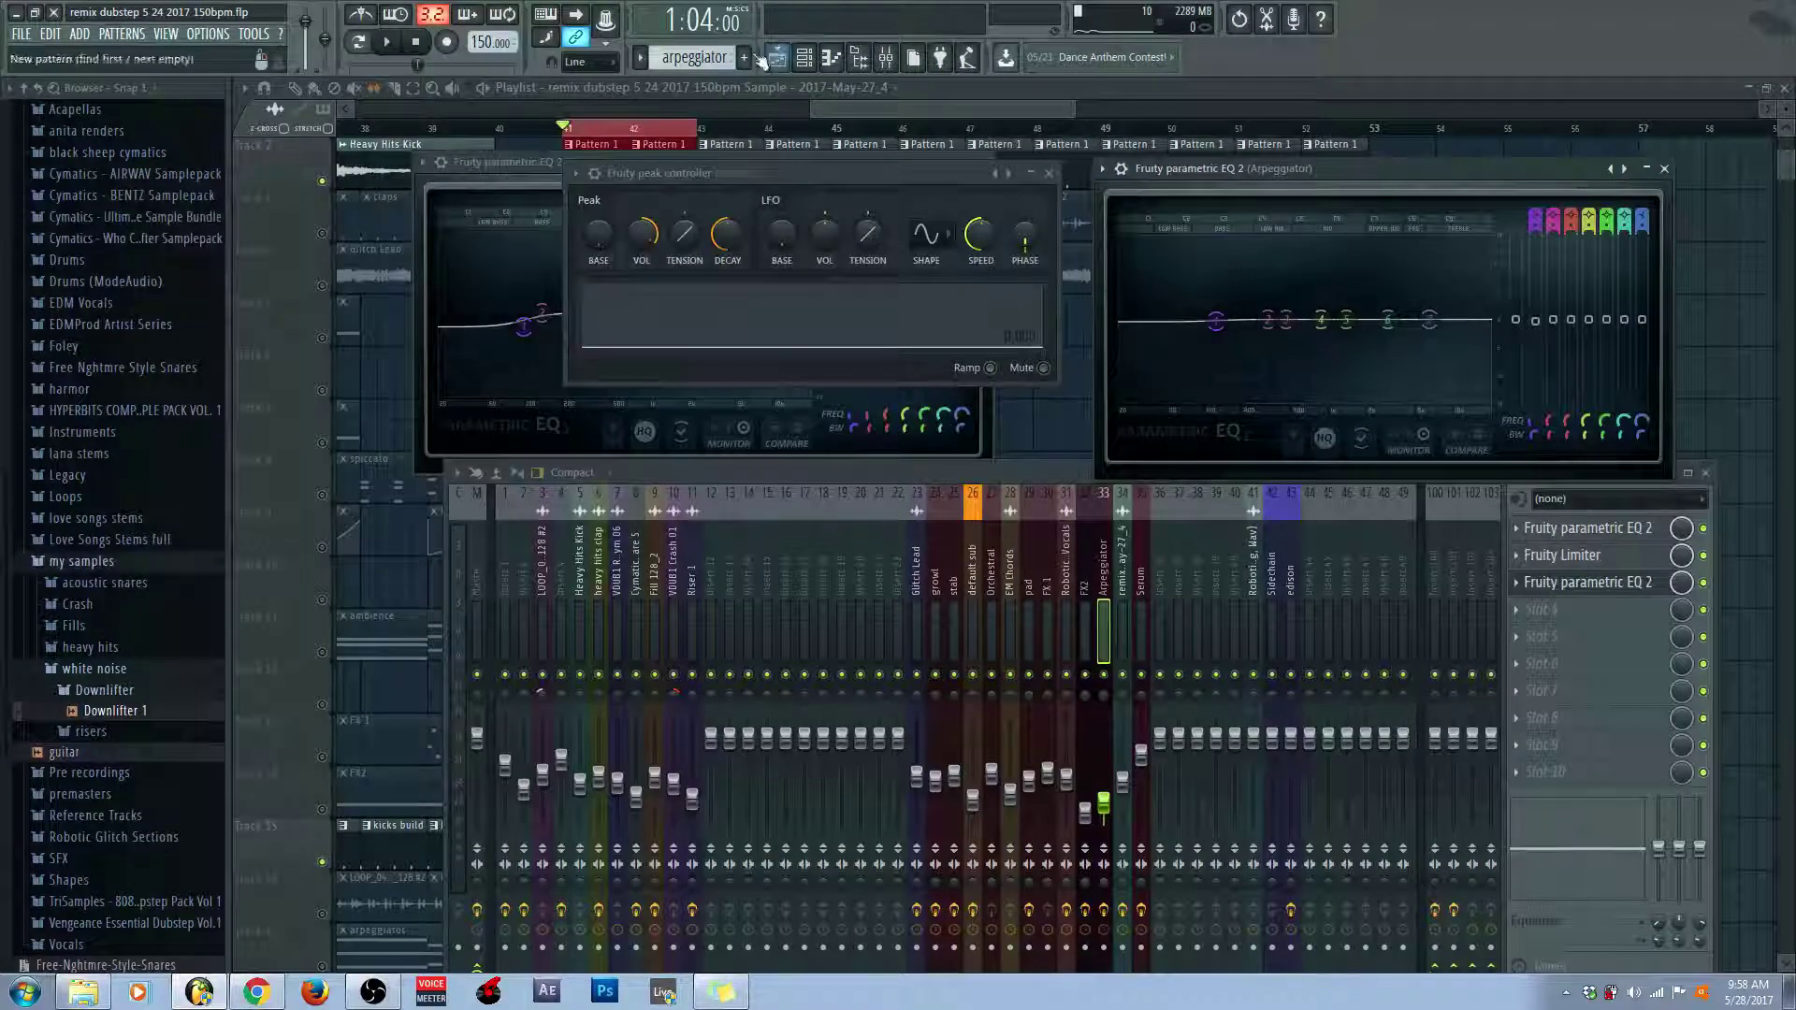
left_click(387, 42)
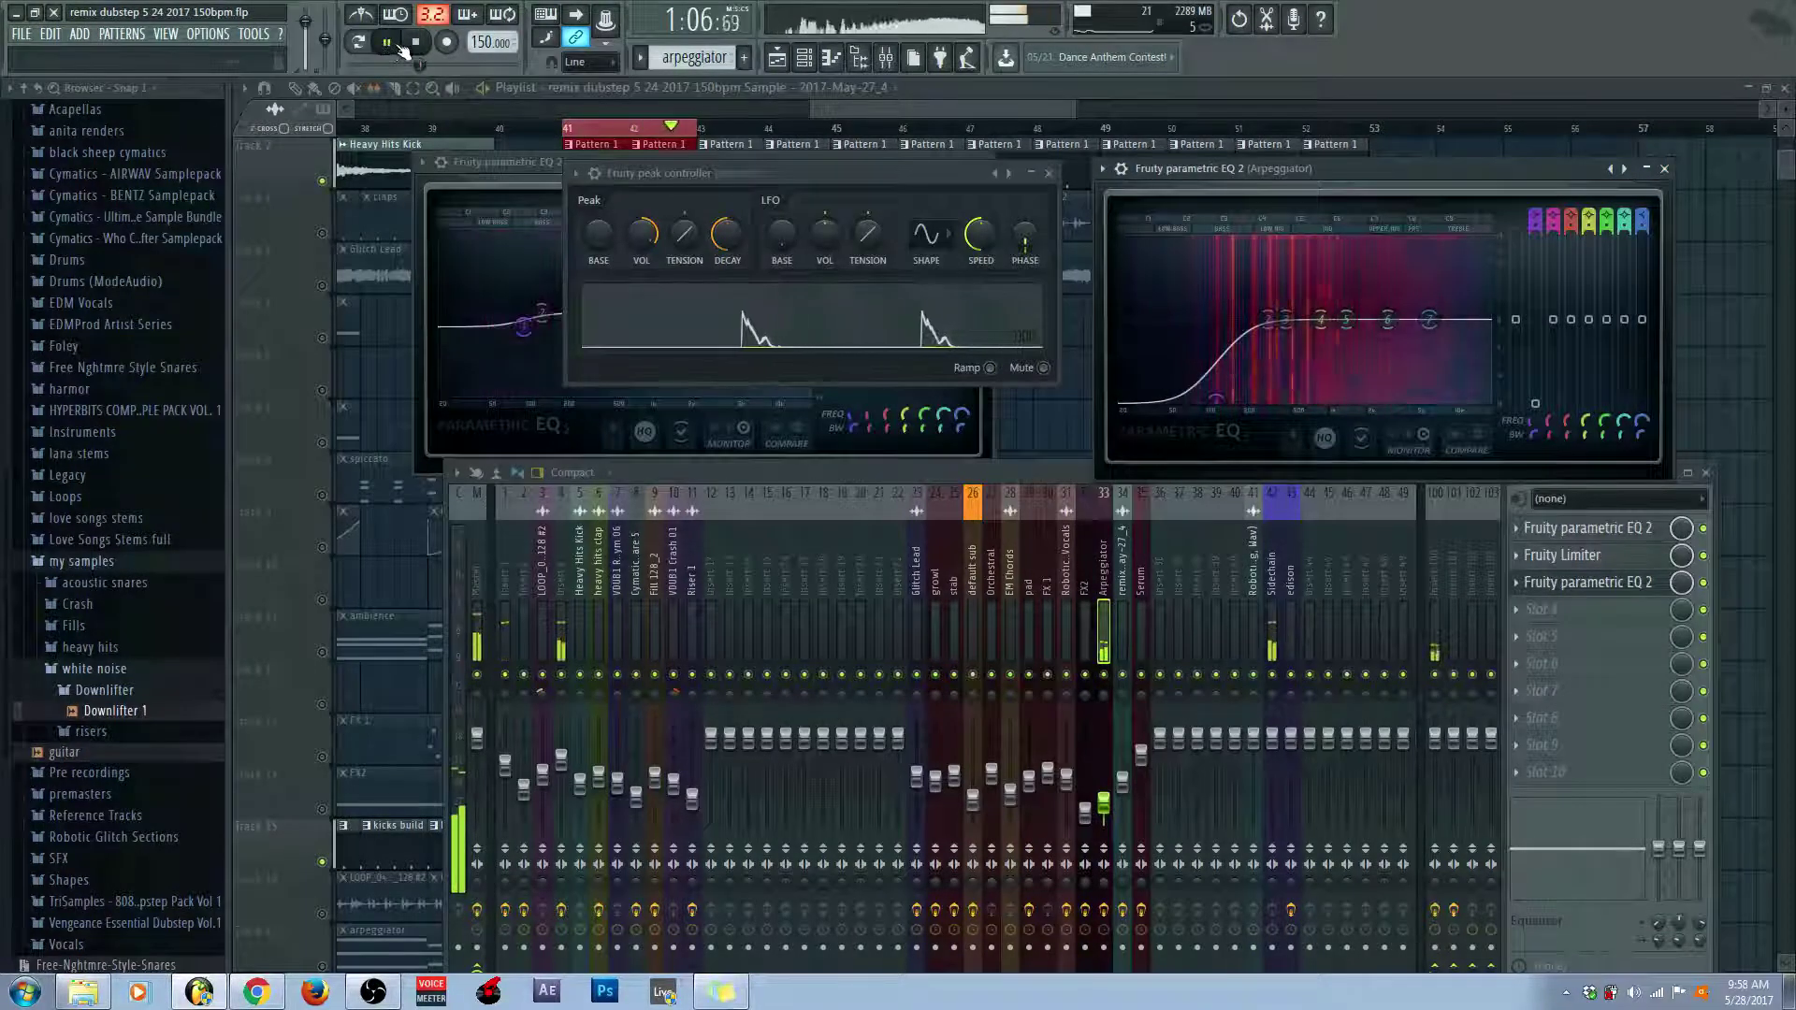
left_click(418, 46)
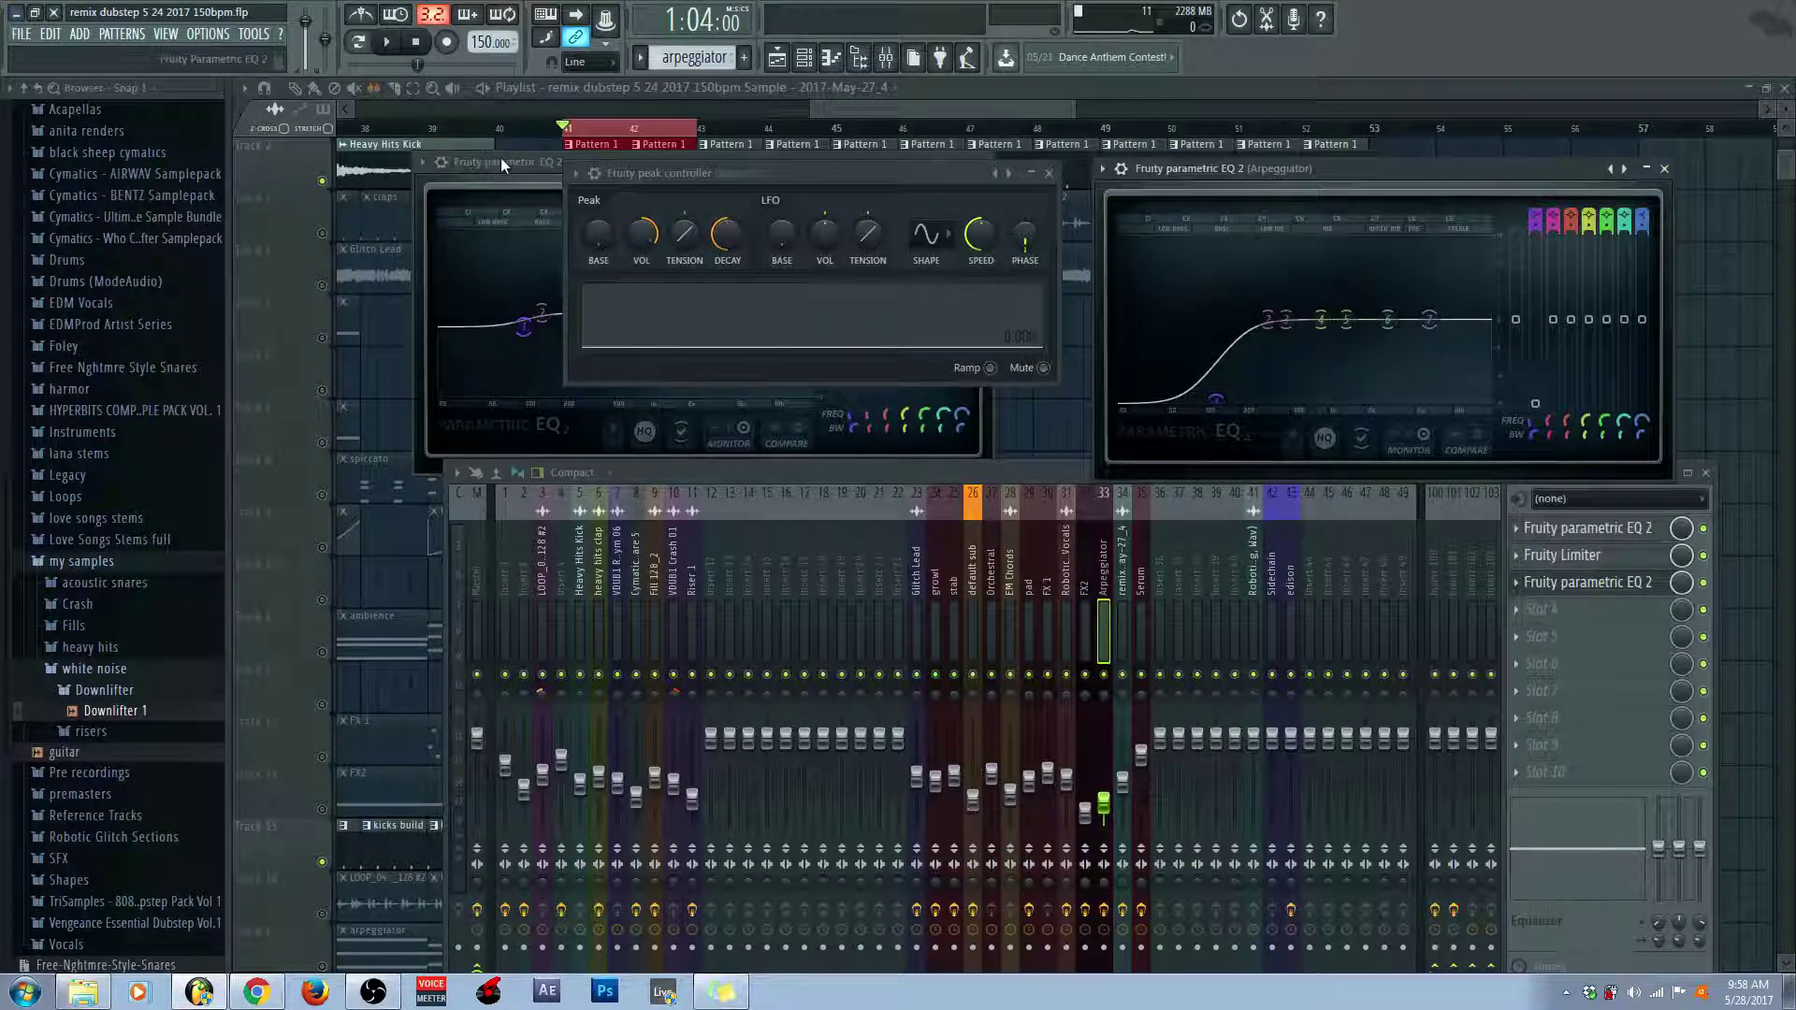
Enter 50 as the peak controller's BASE value
left_click(593, 237)
right_click(593, 237)
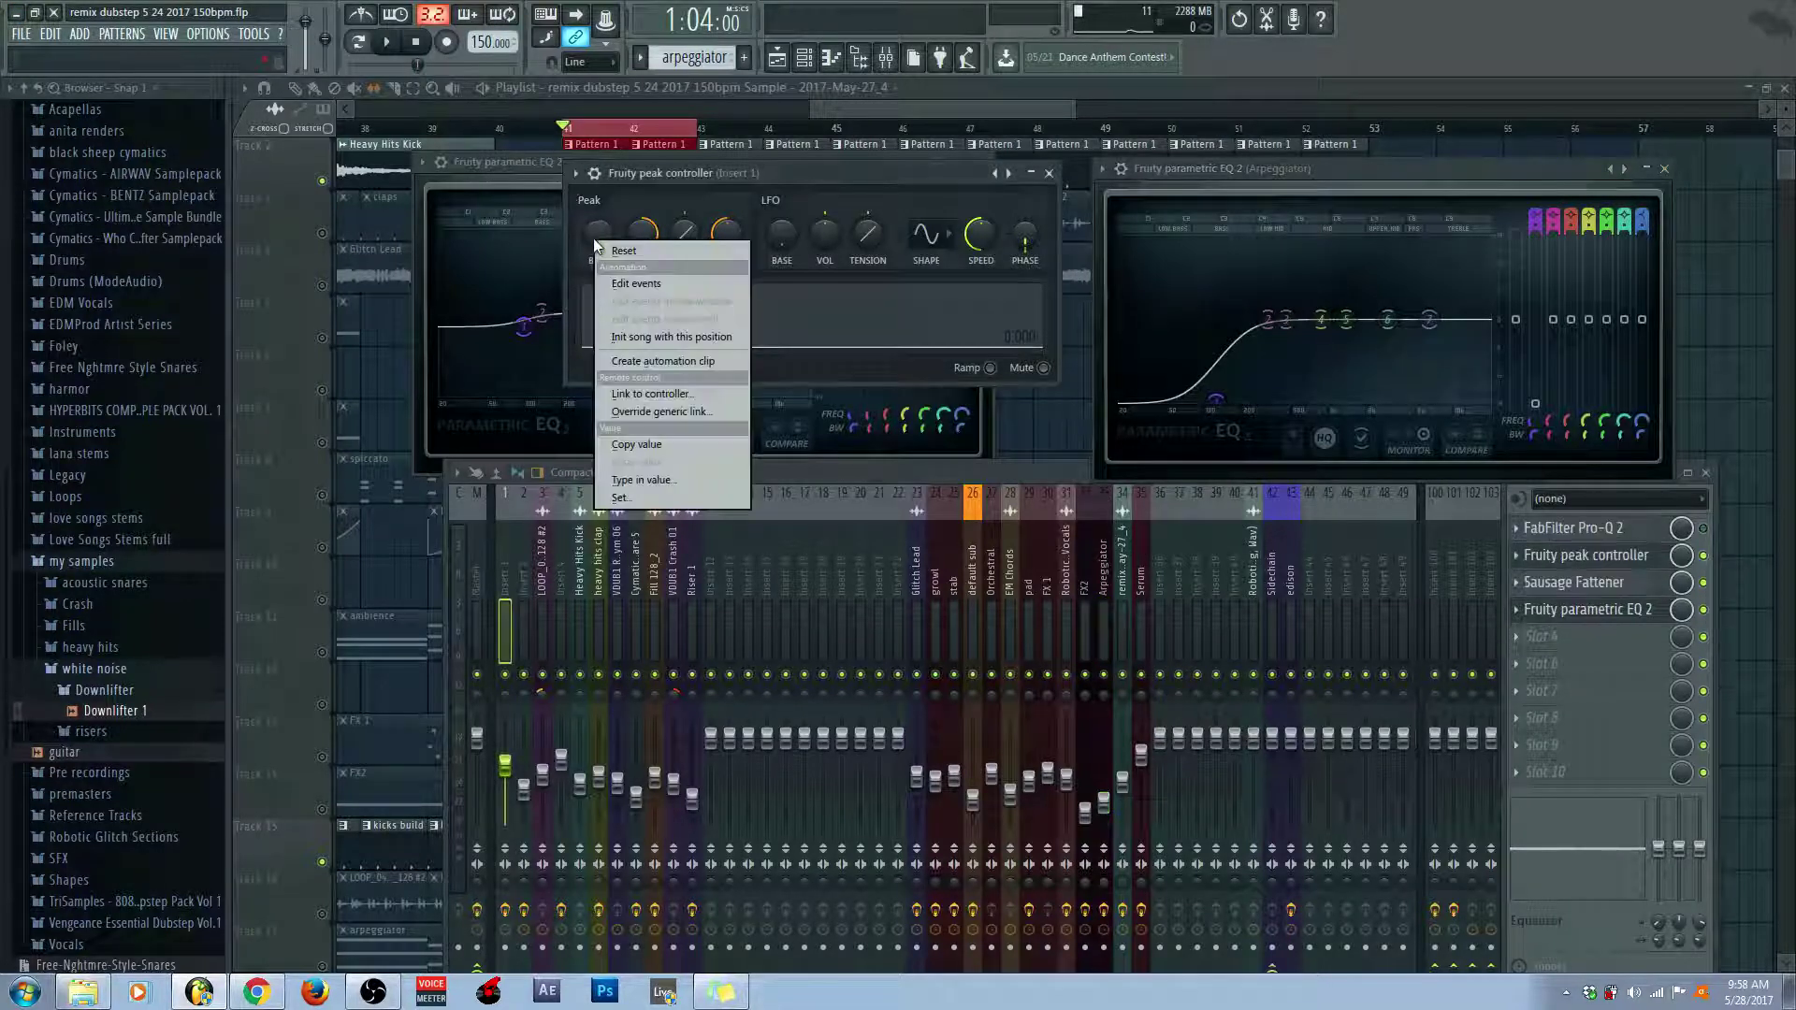
left_click(687, 481)
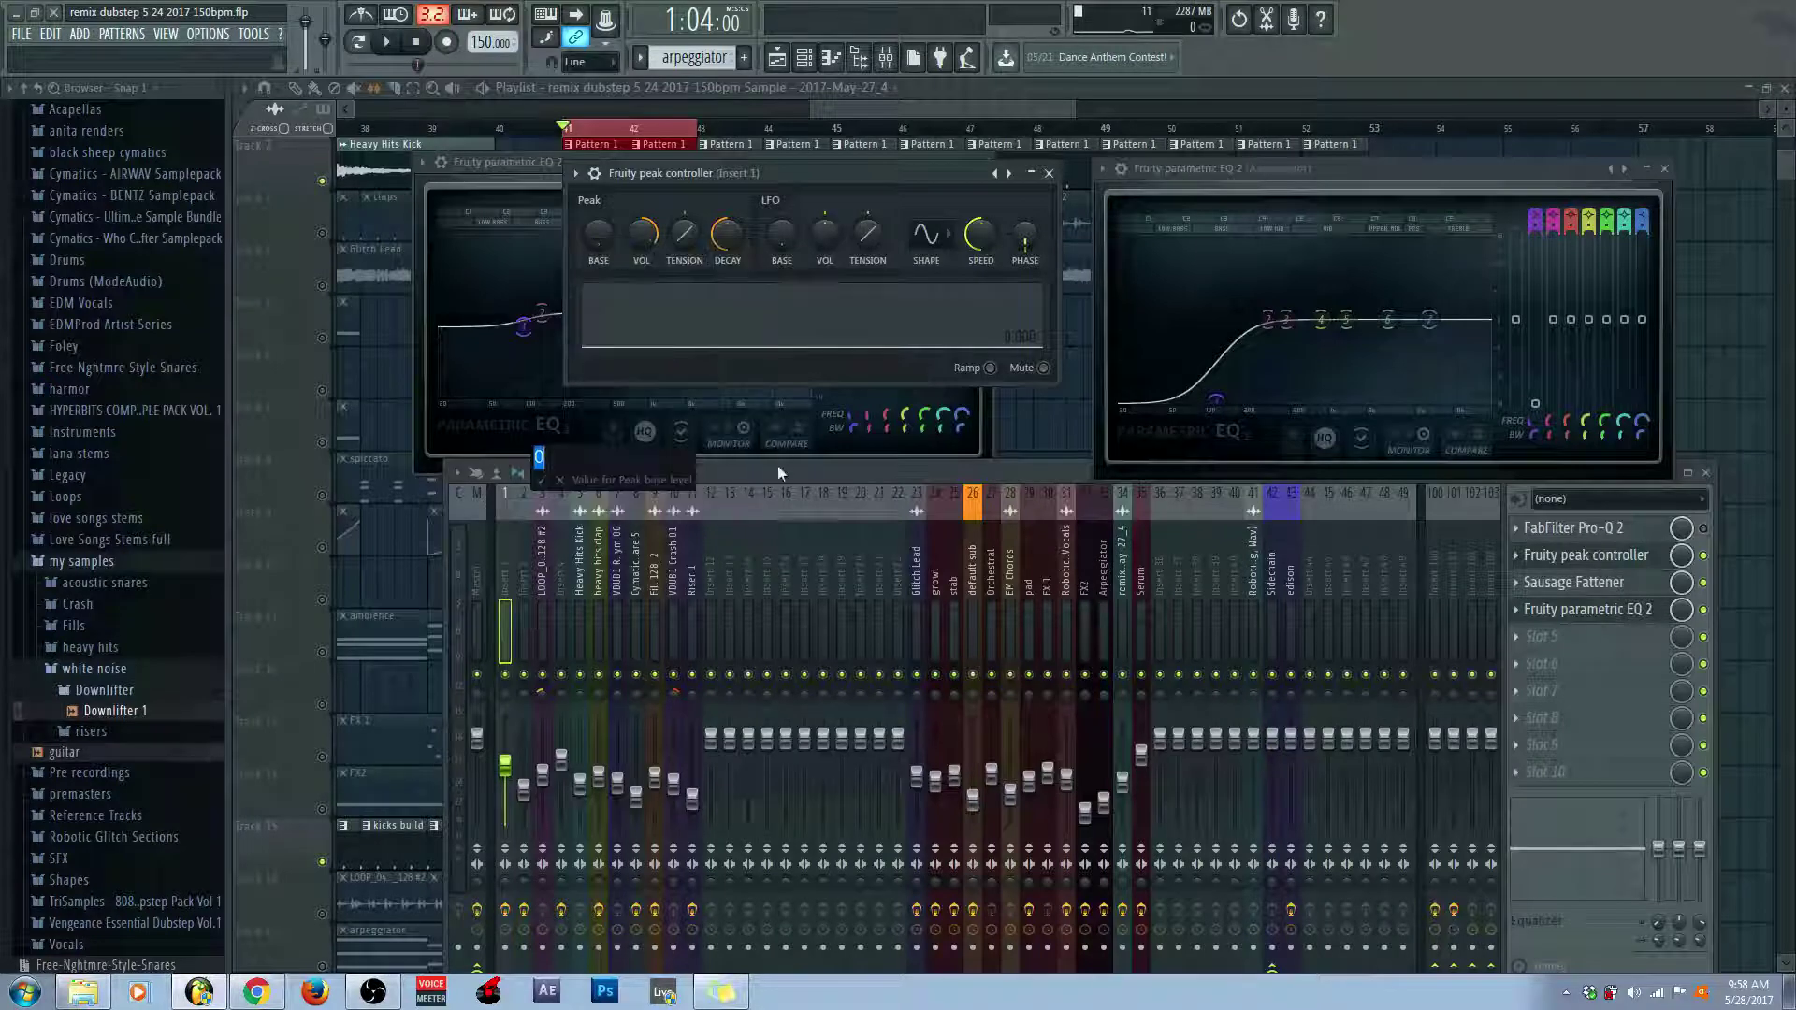
type("50")
key("Return")
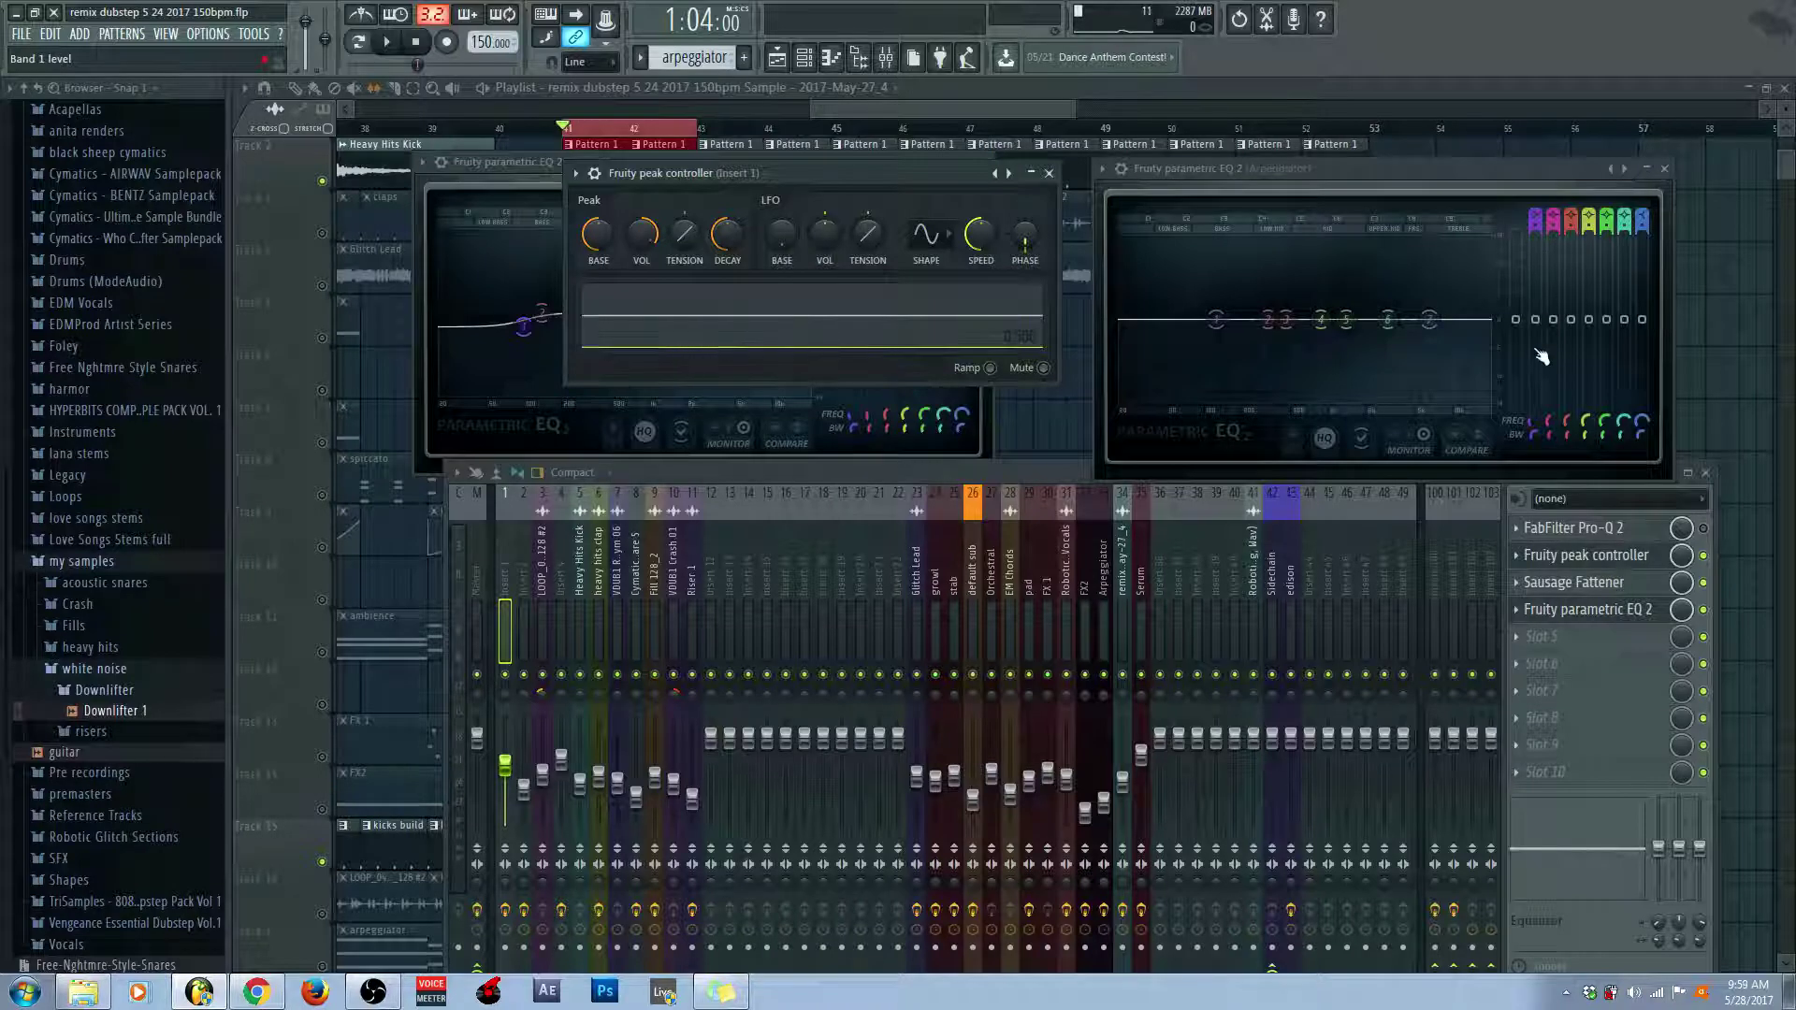
left_click(389, 44)
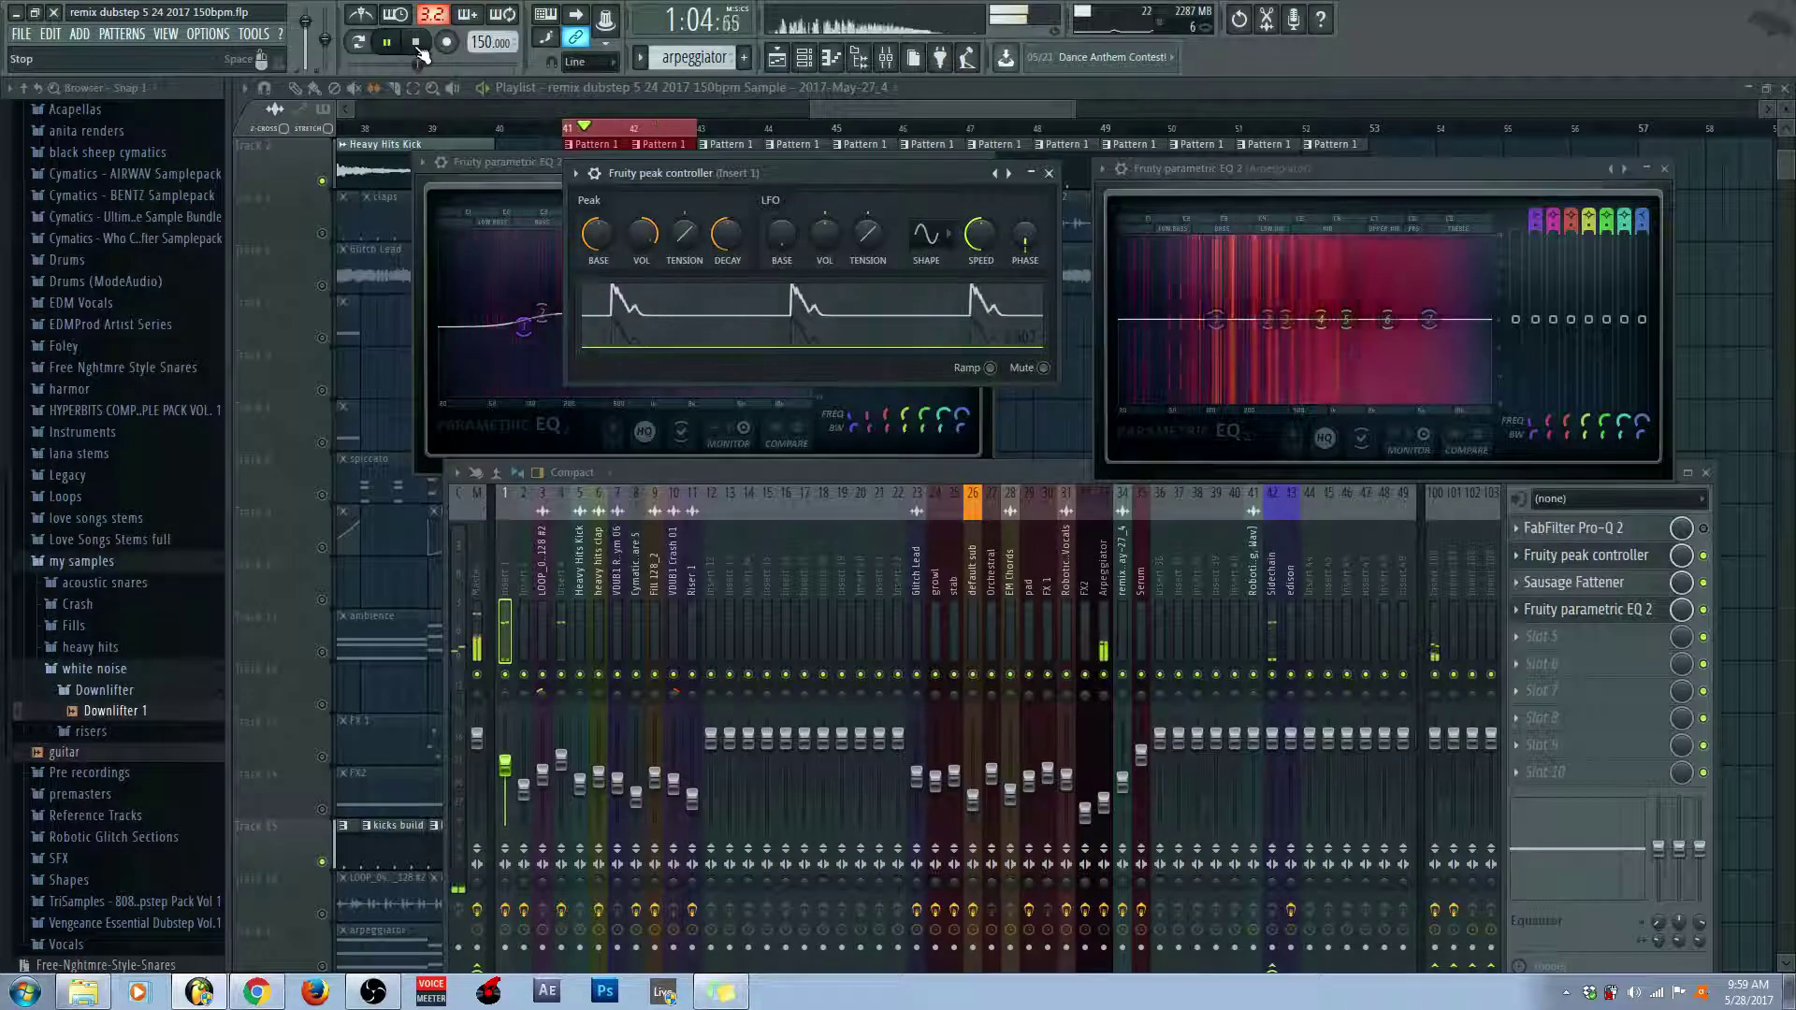
left_click(417, 44)
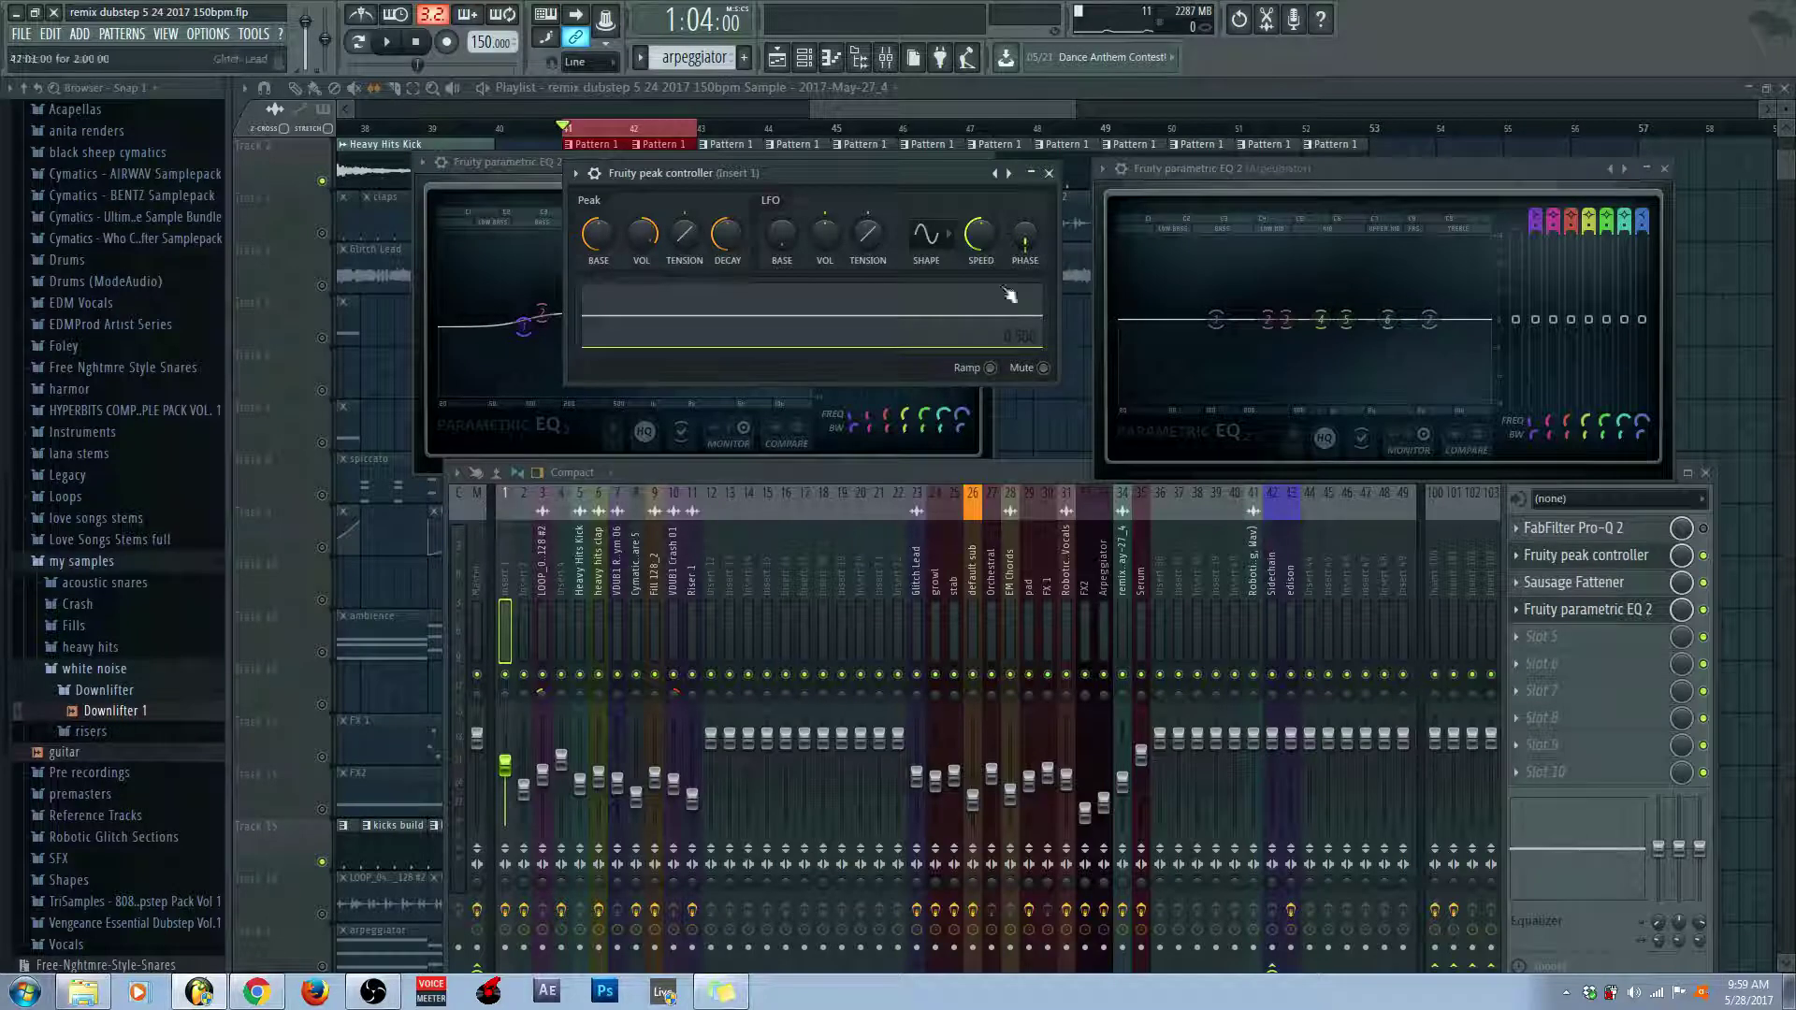
Set the Peak VOL knob to 34% and play the section to hear the ducking
left_click_drag(643, 242, 643, 229)
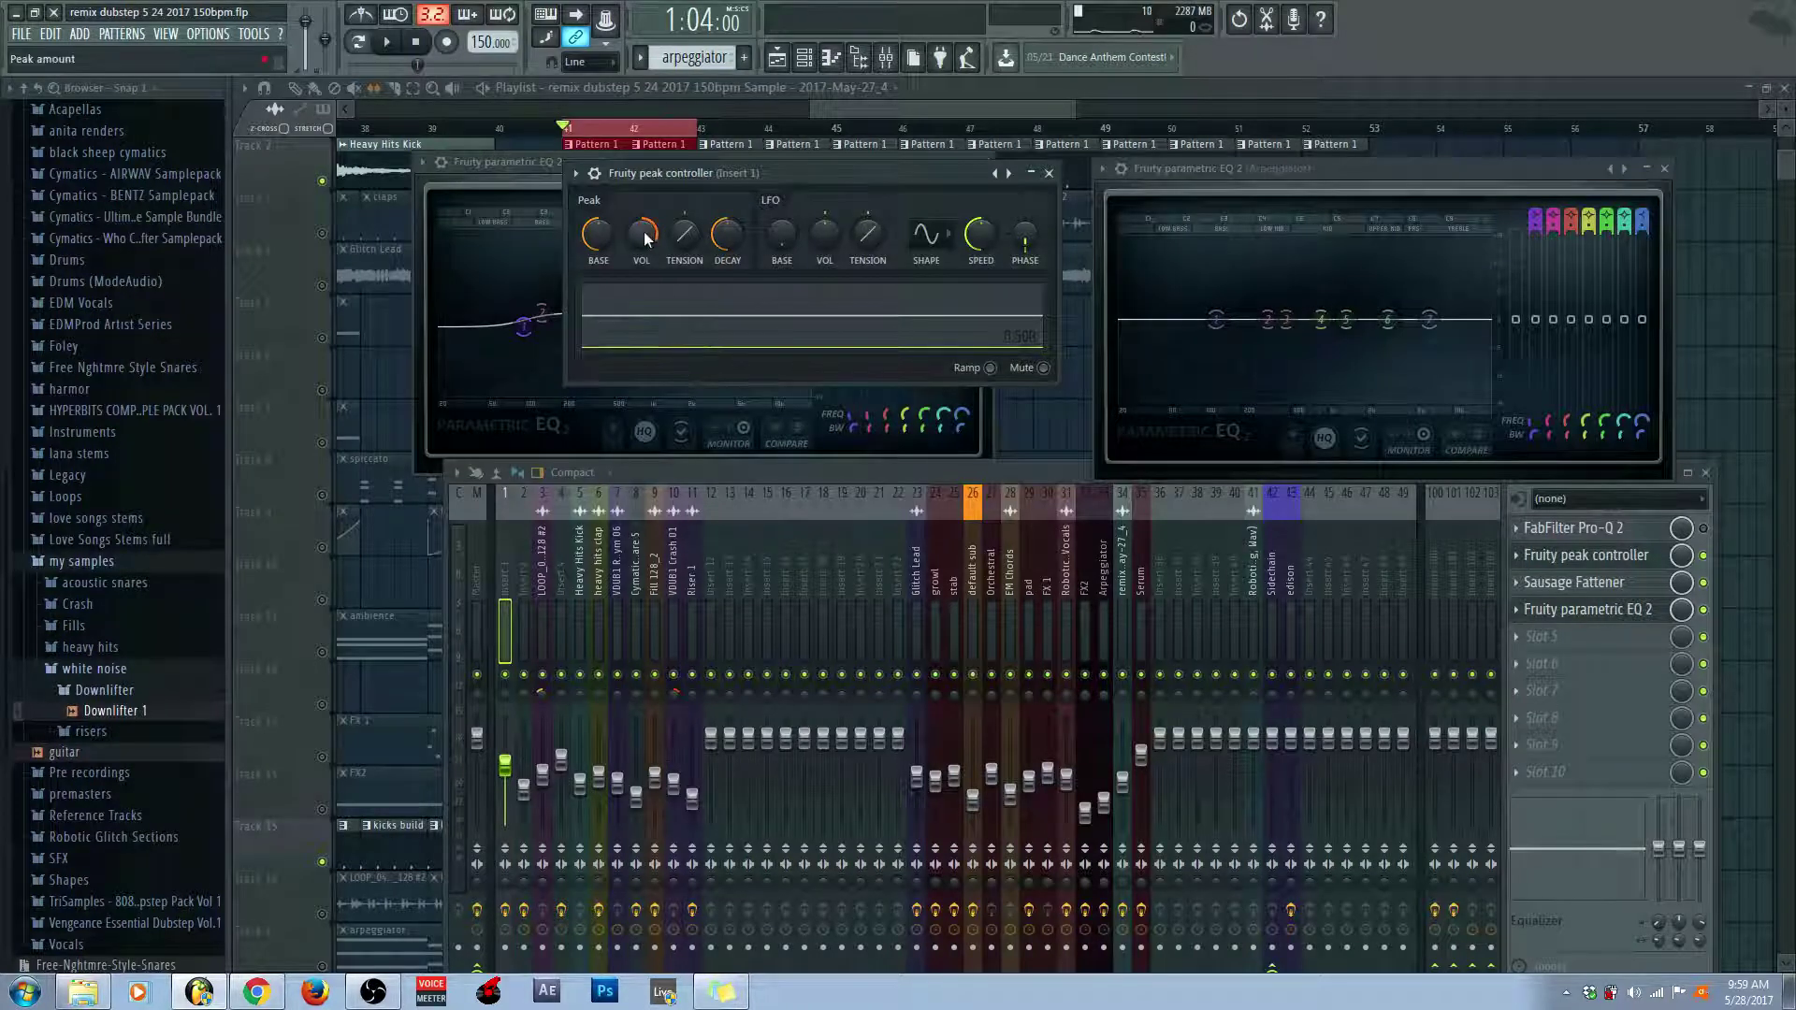
left_click_drag(645, 239, 648, 236)
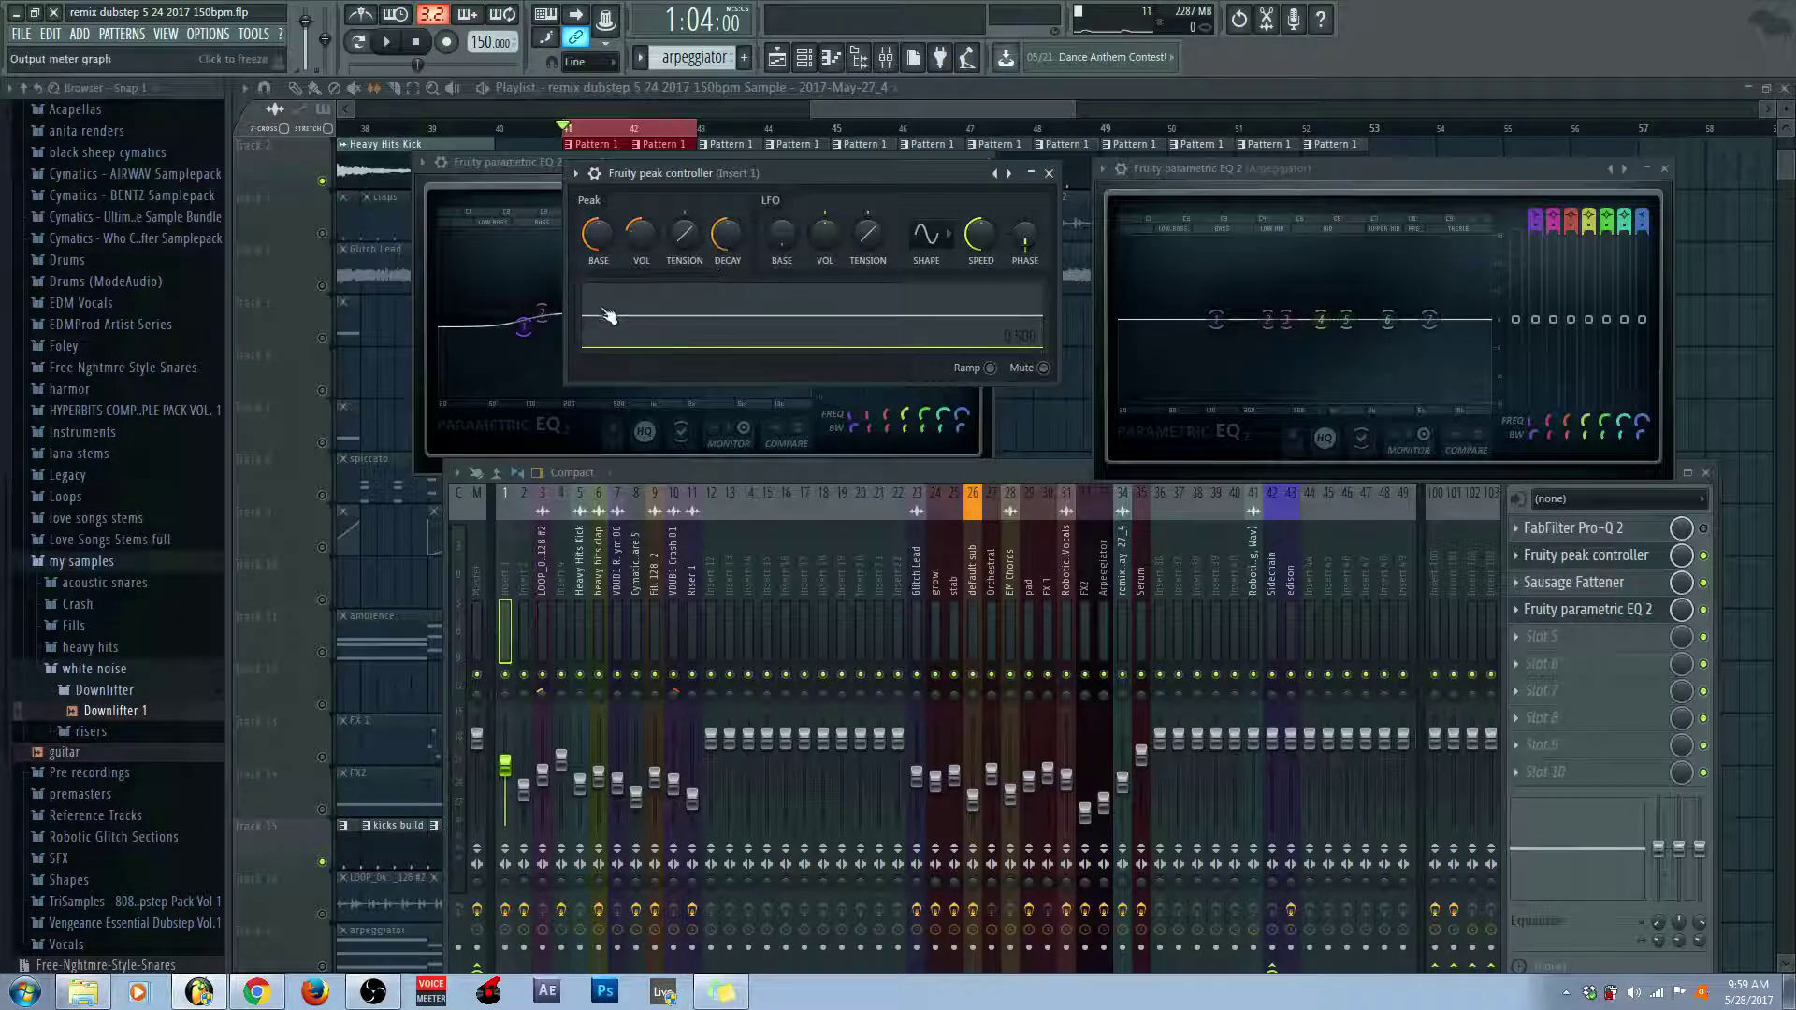
left_click(389, 44)
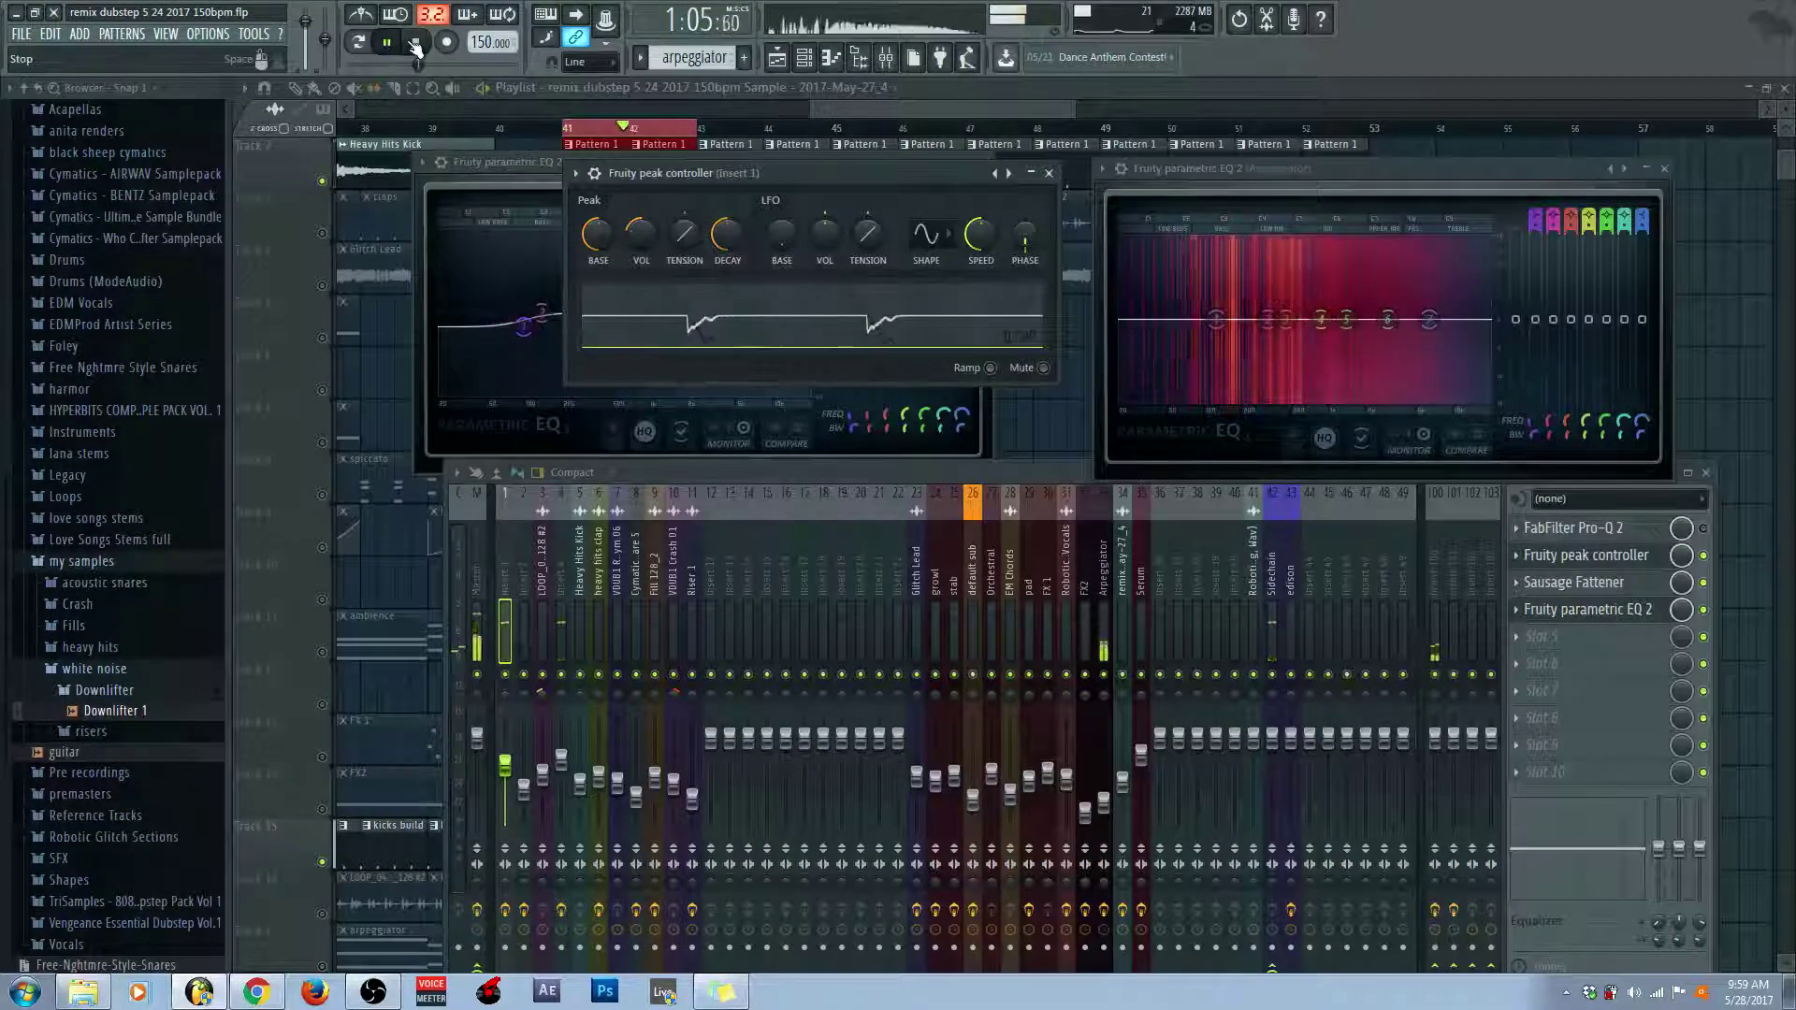
left_click(416, 45)
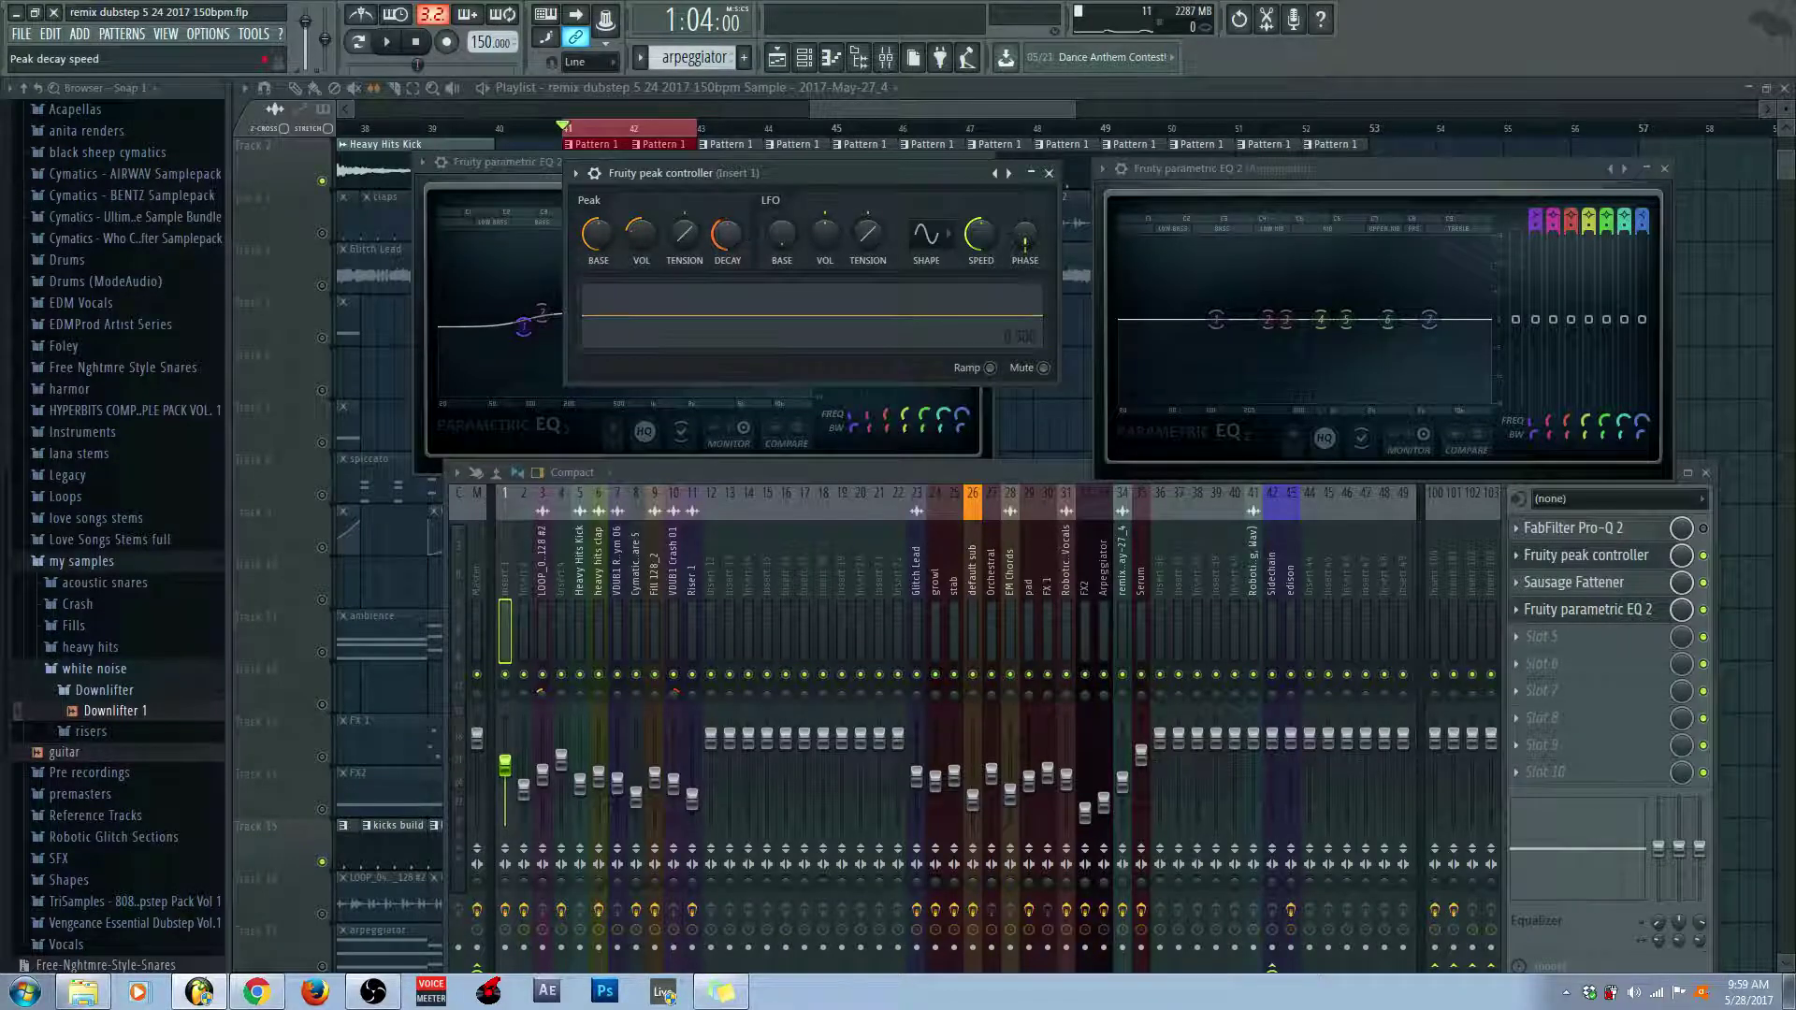
left_click(386, 42)
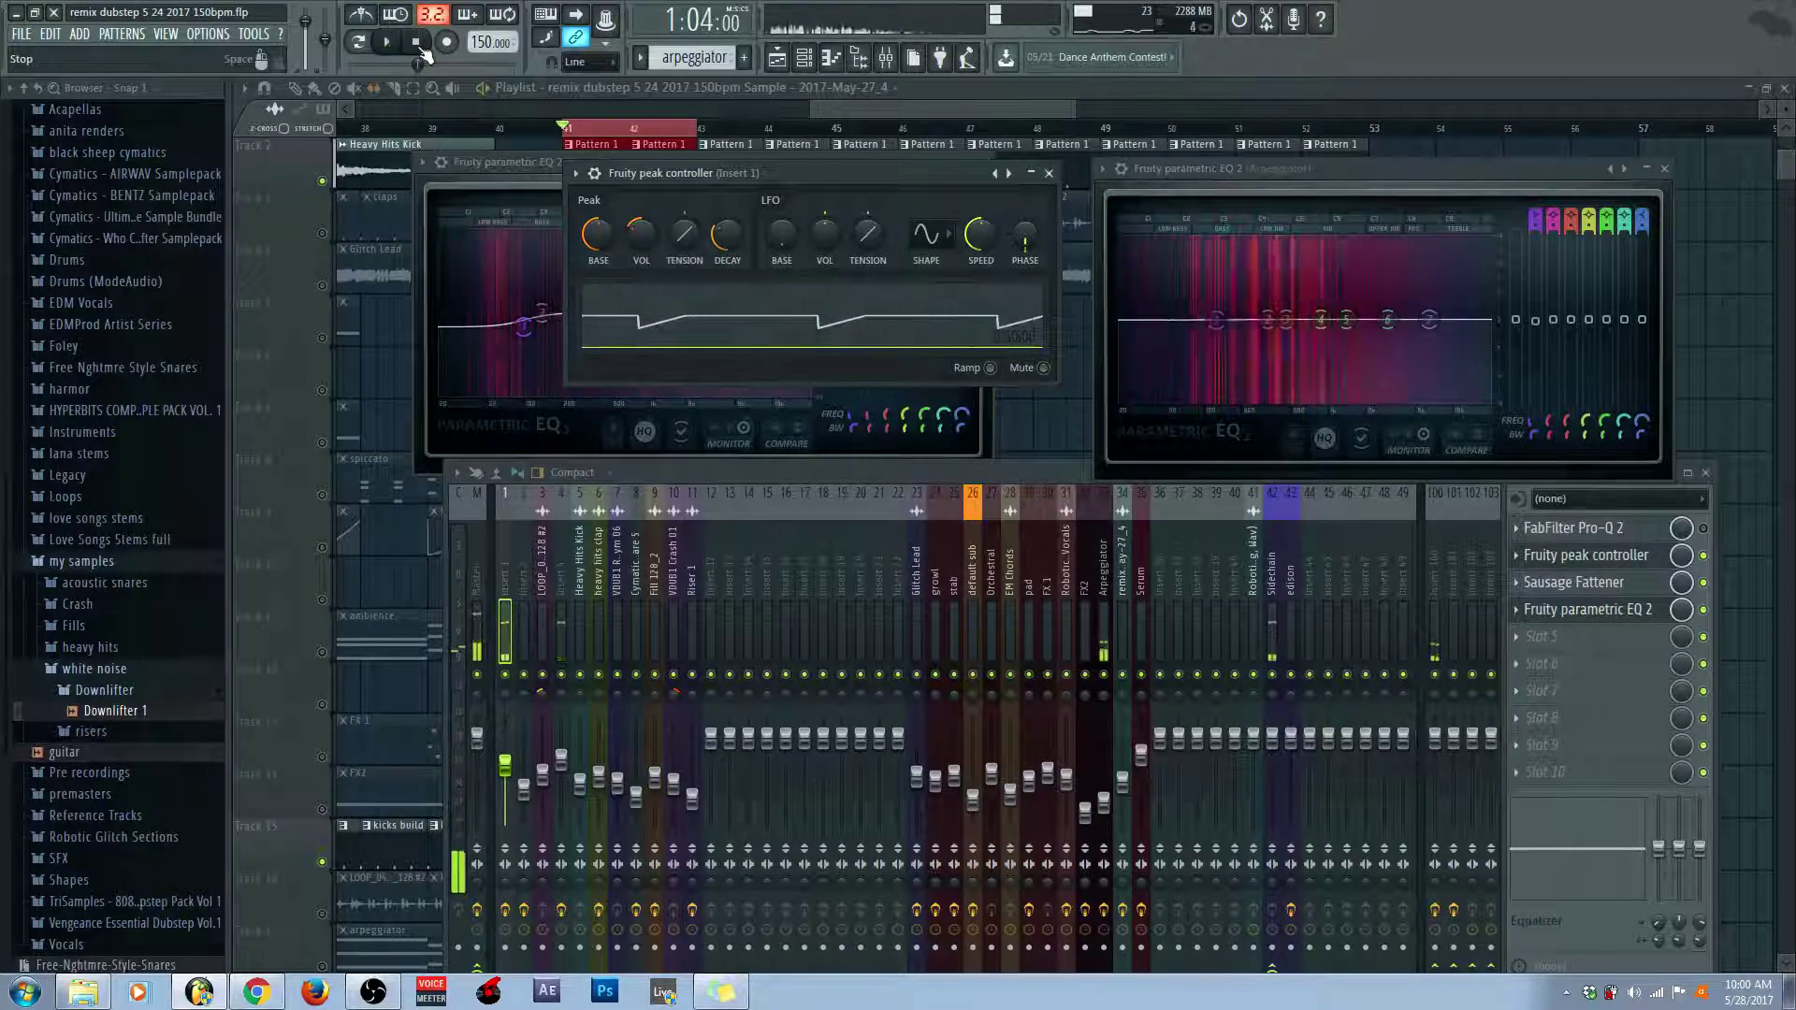
left_click(420, 46)
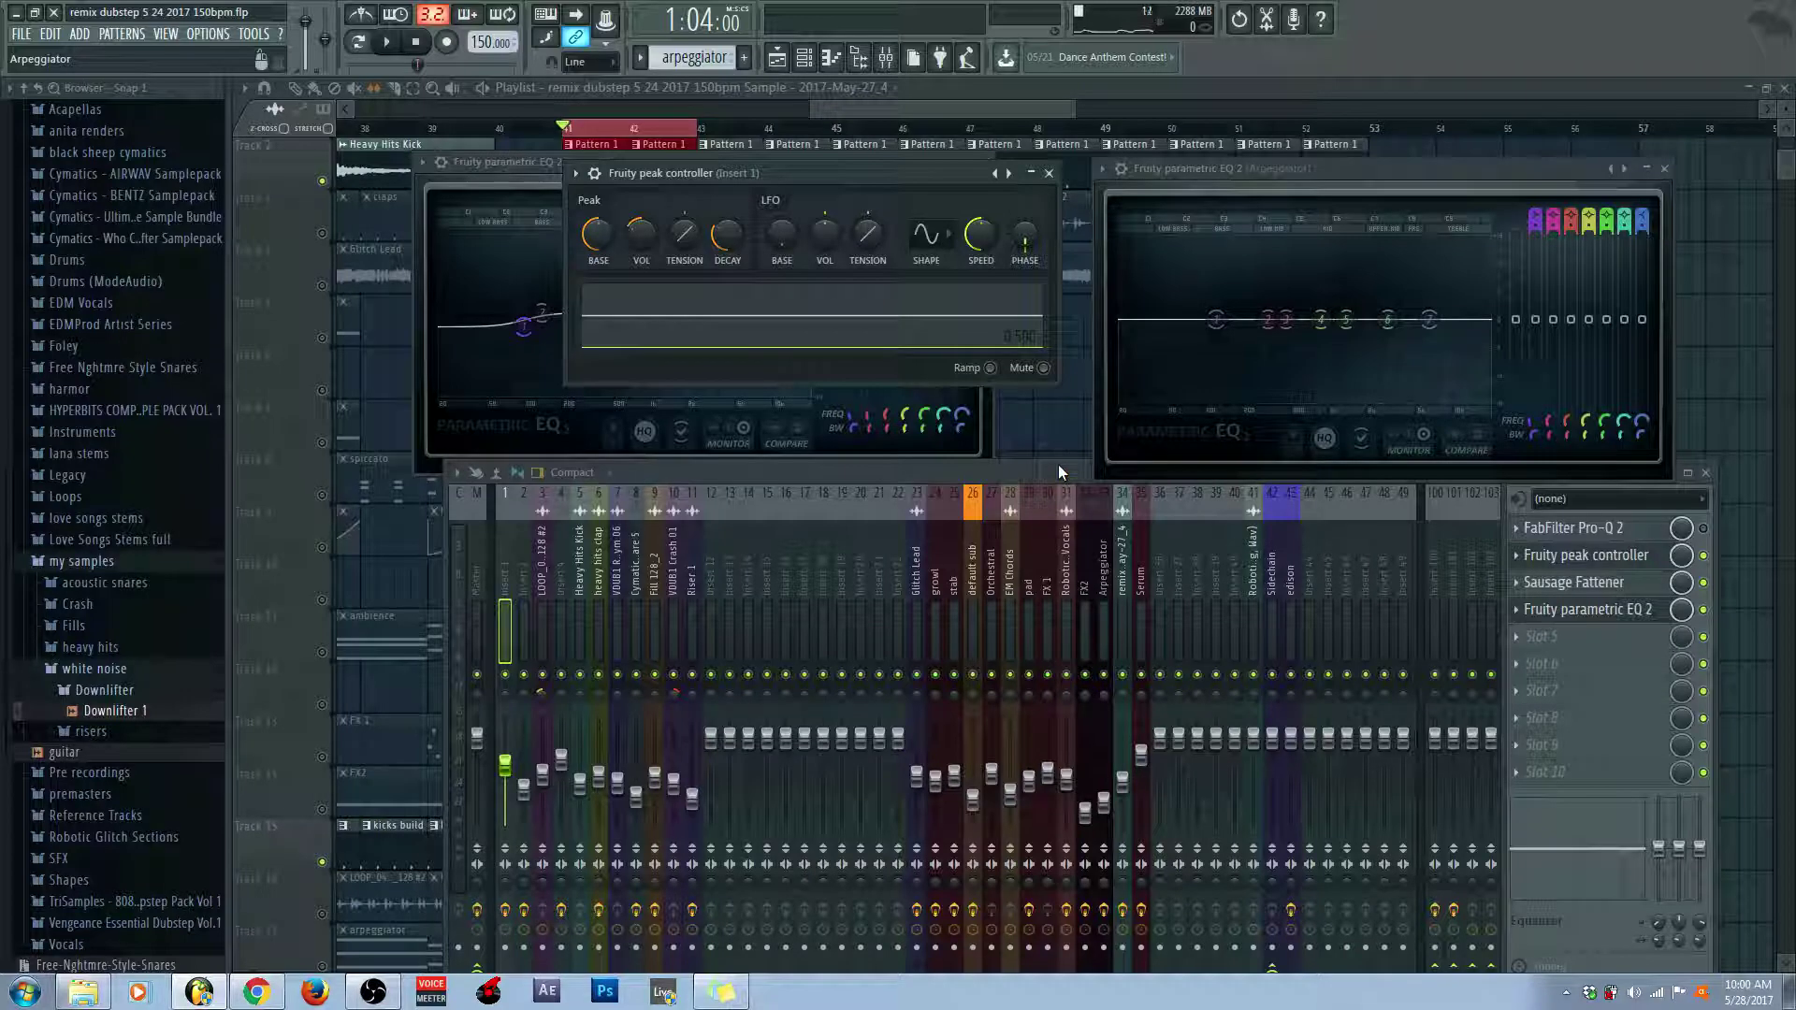
left_click(1043, 368)
left_click(402, 45)
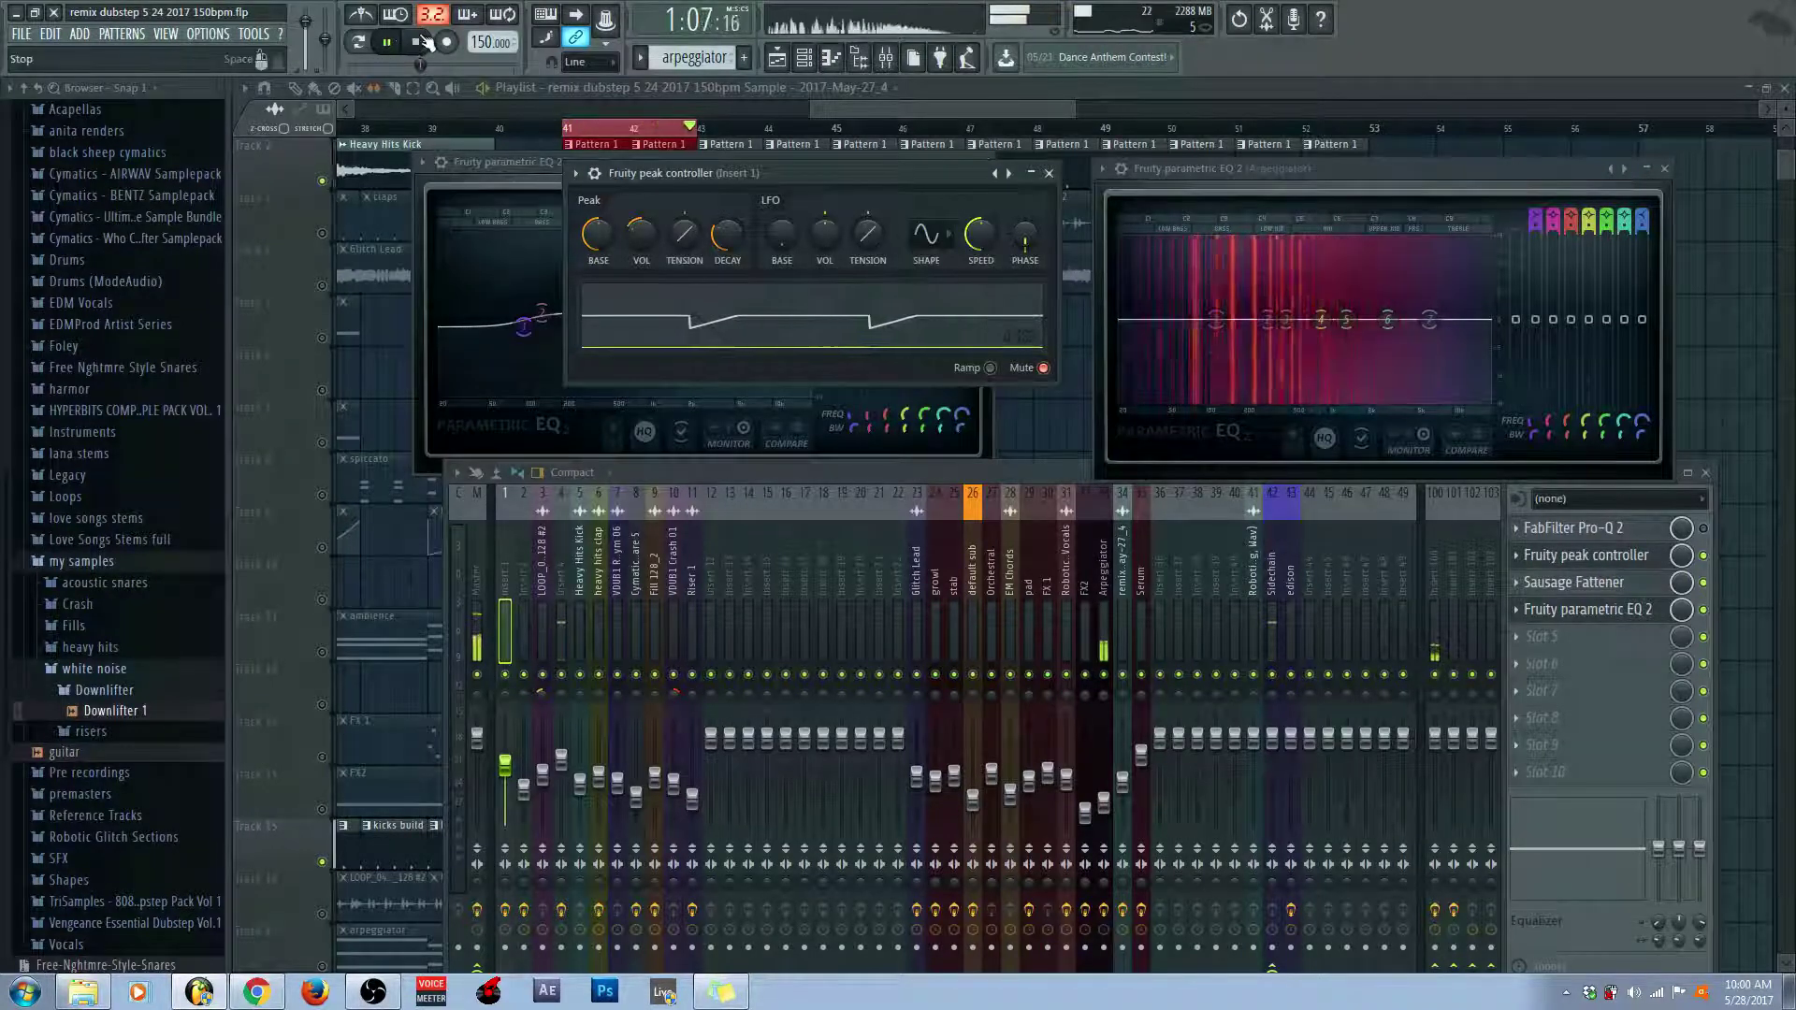
left_click(422, 40)
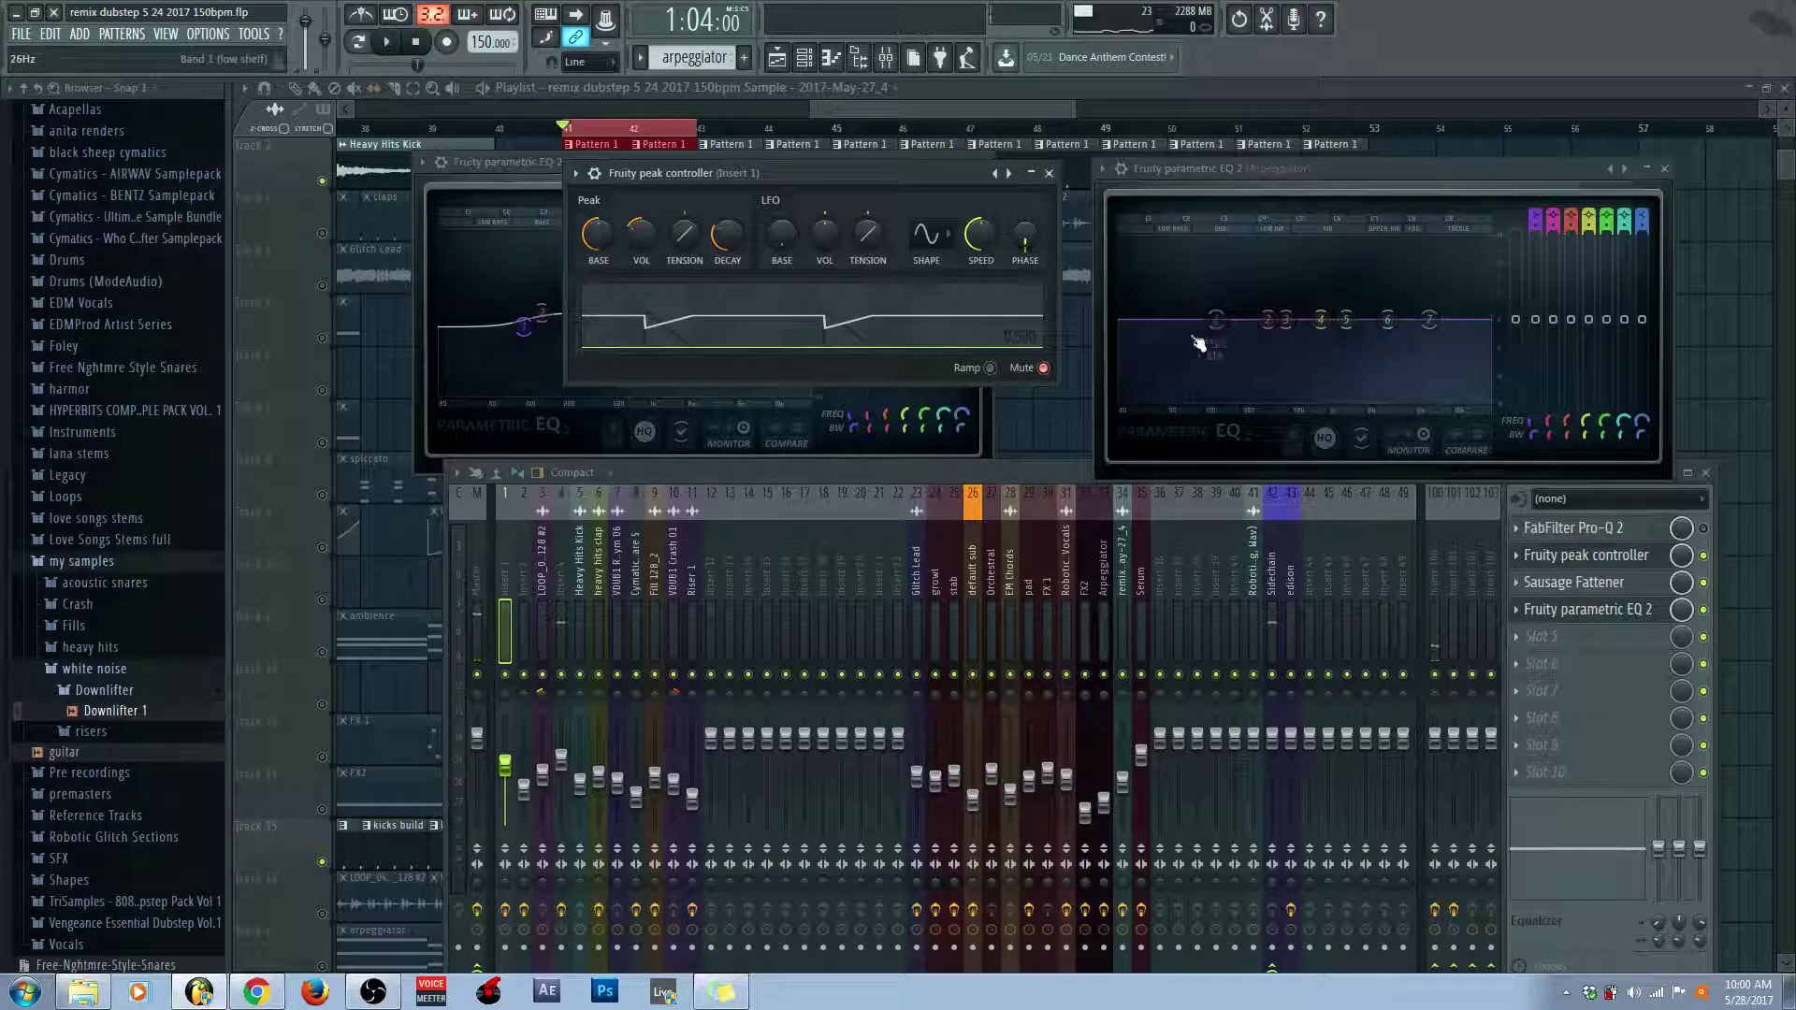
left_click(1043, 368)
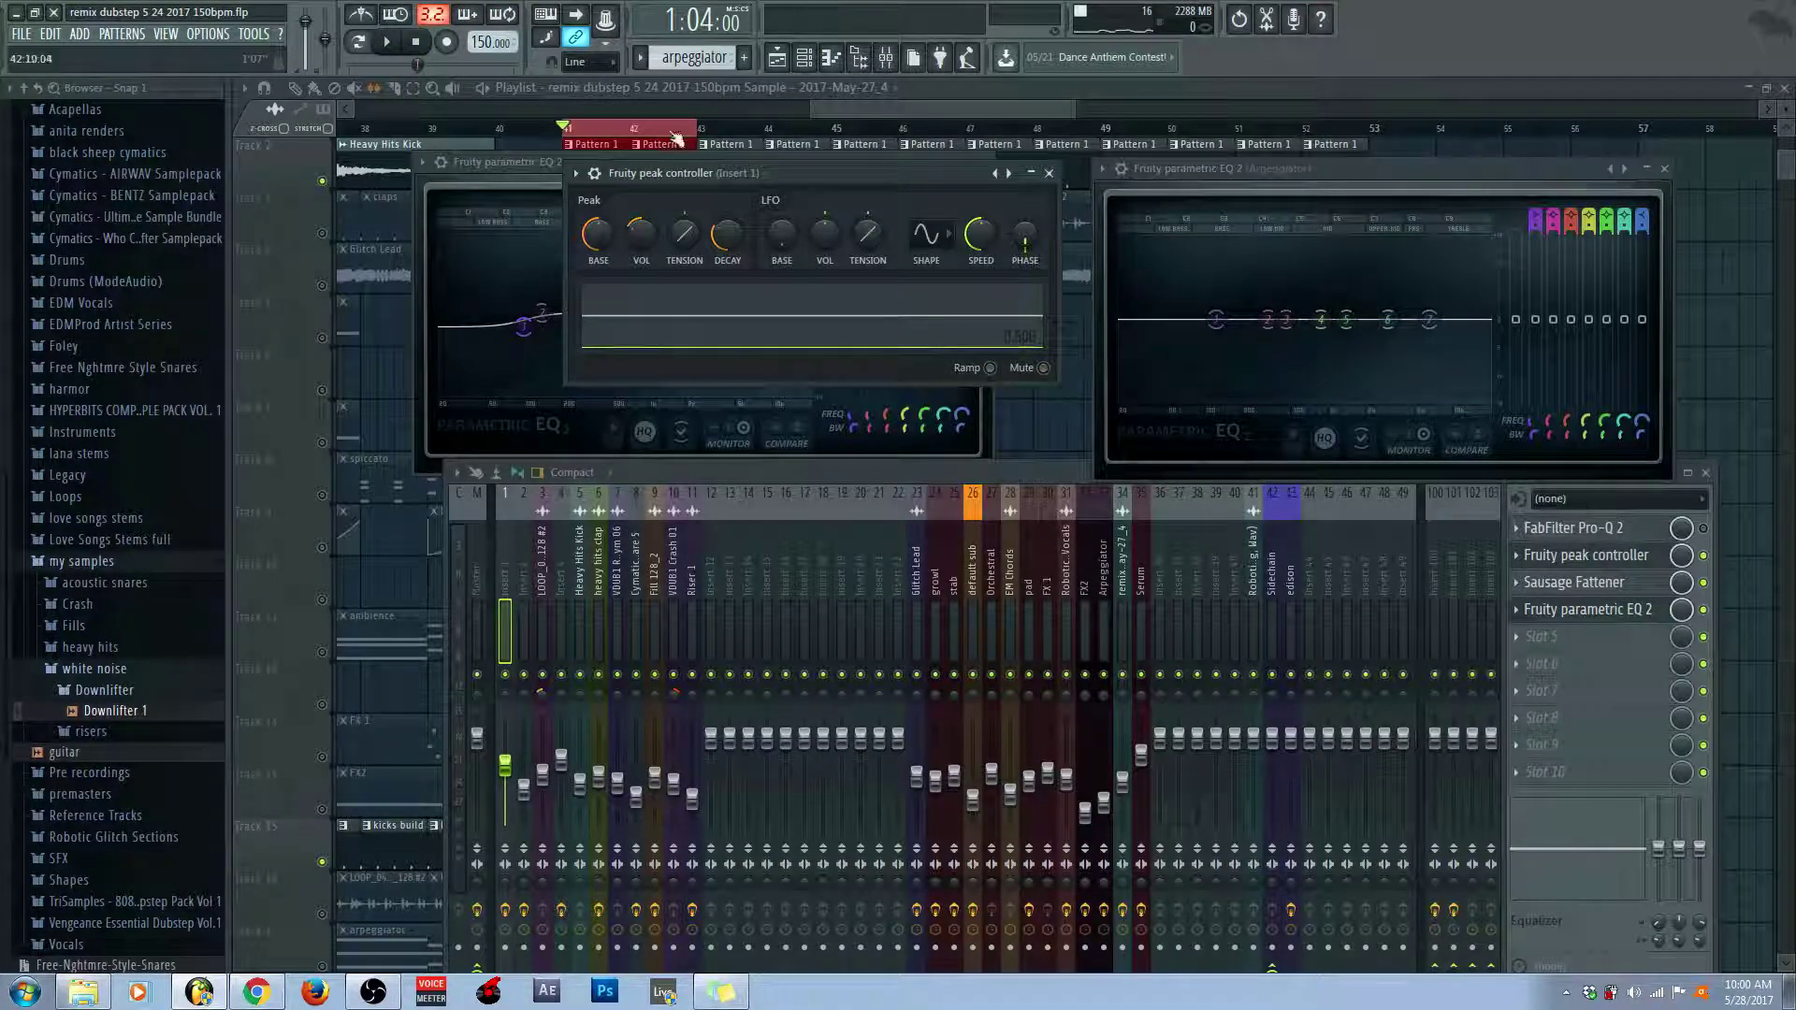
left_click(387, 41)
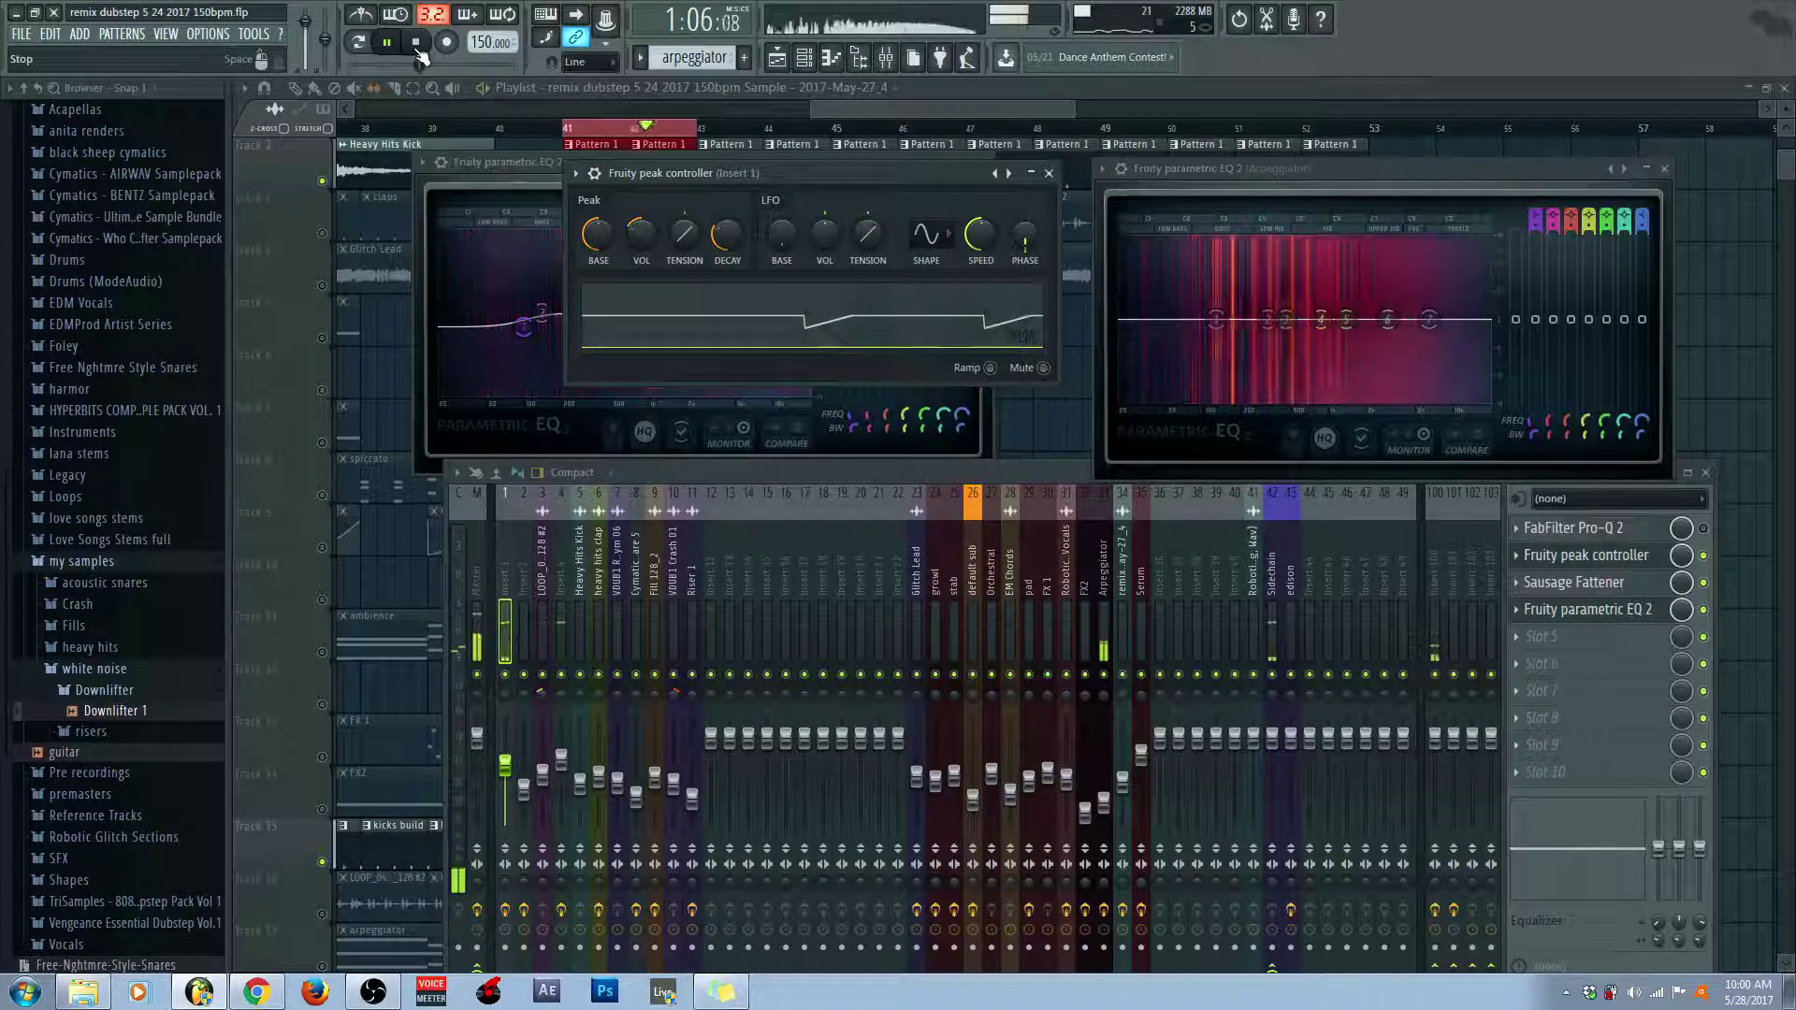
left_click(417, 48)
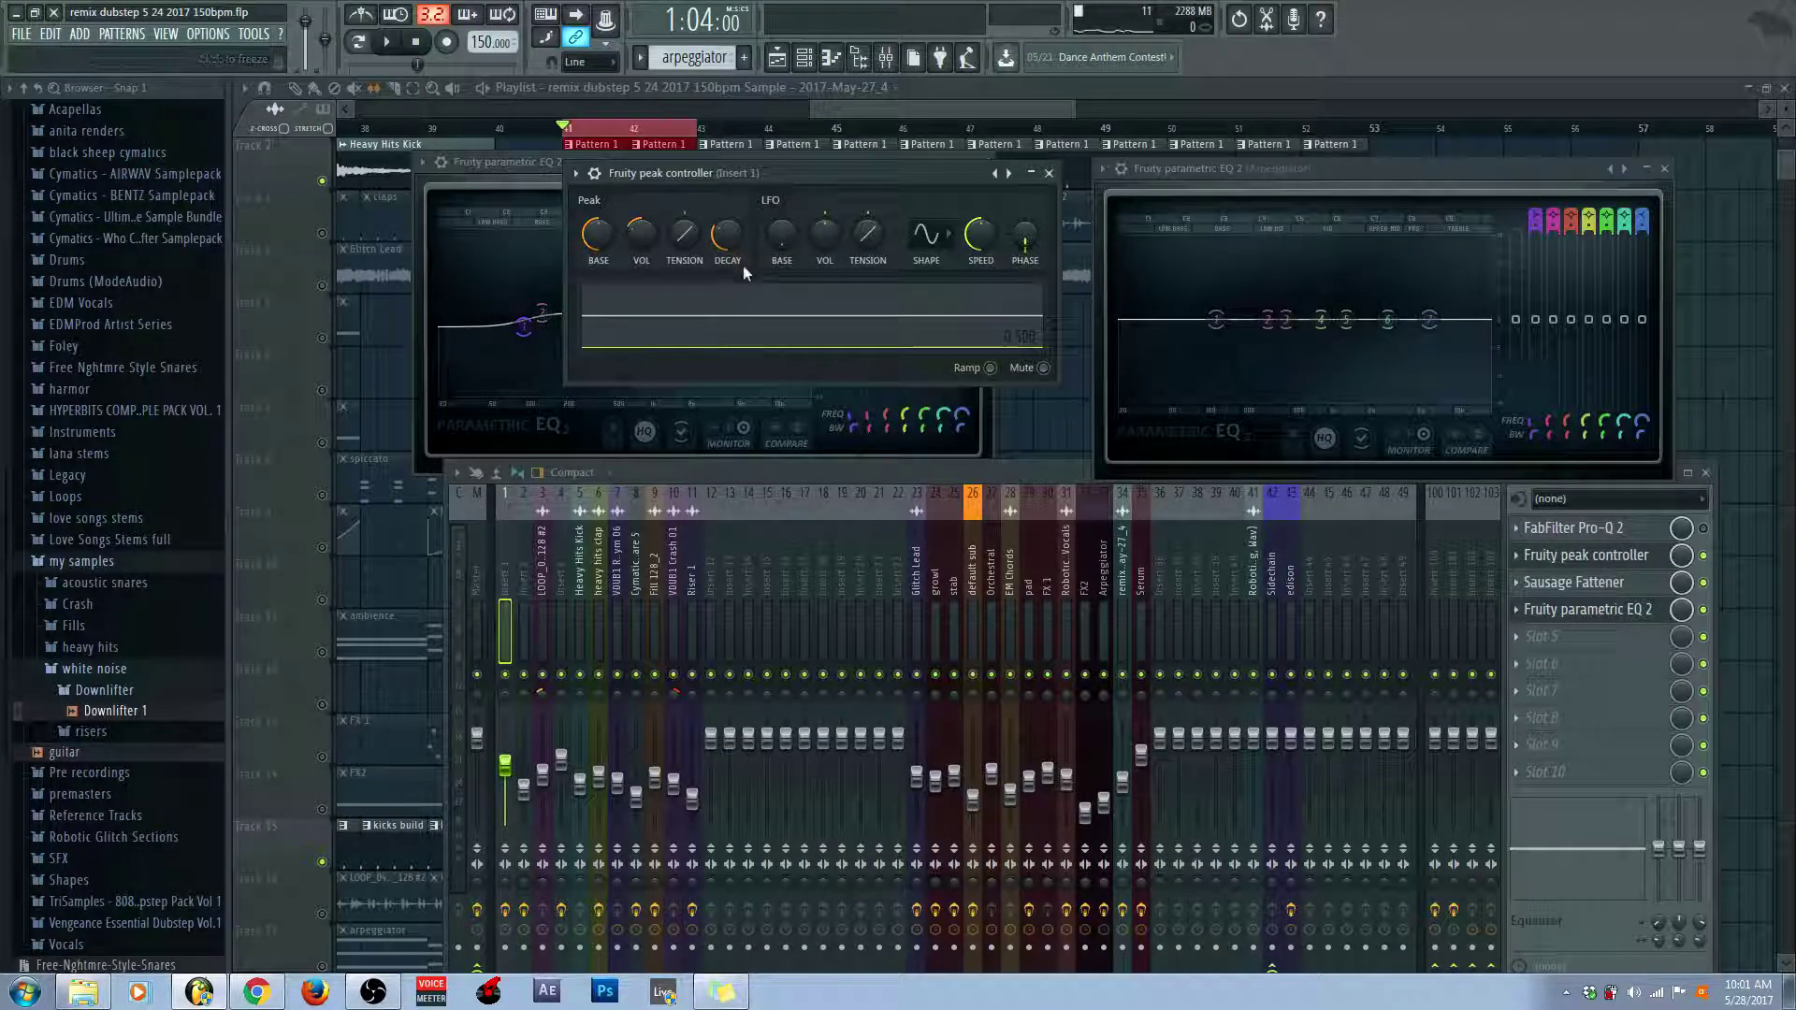
left_click(391, 41)
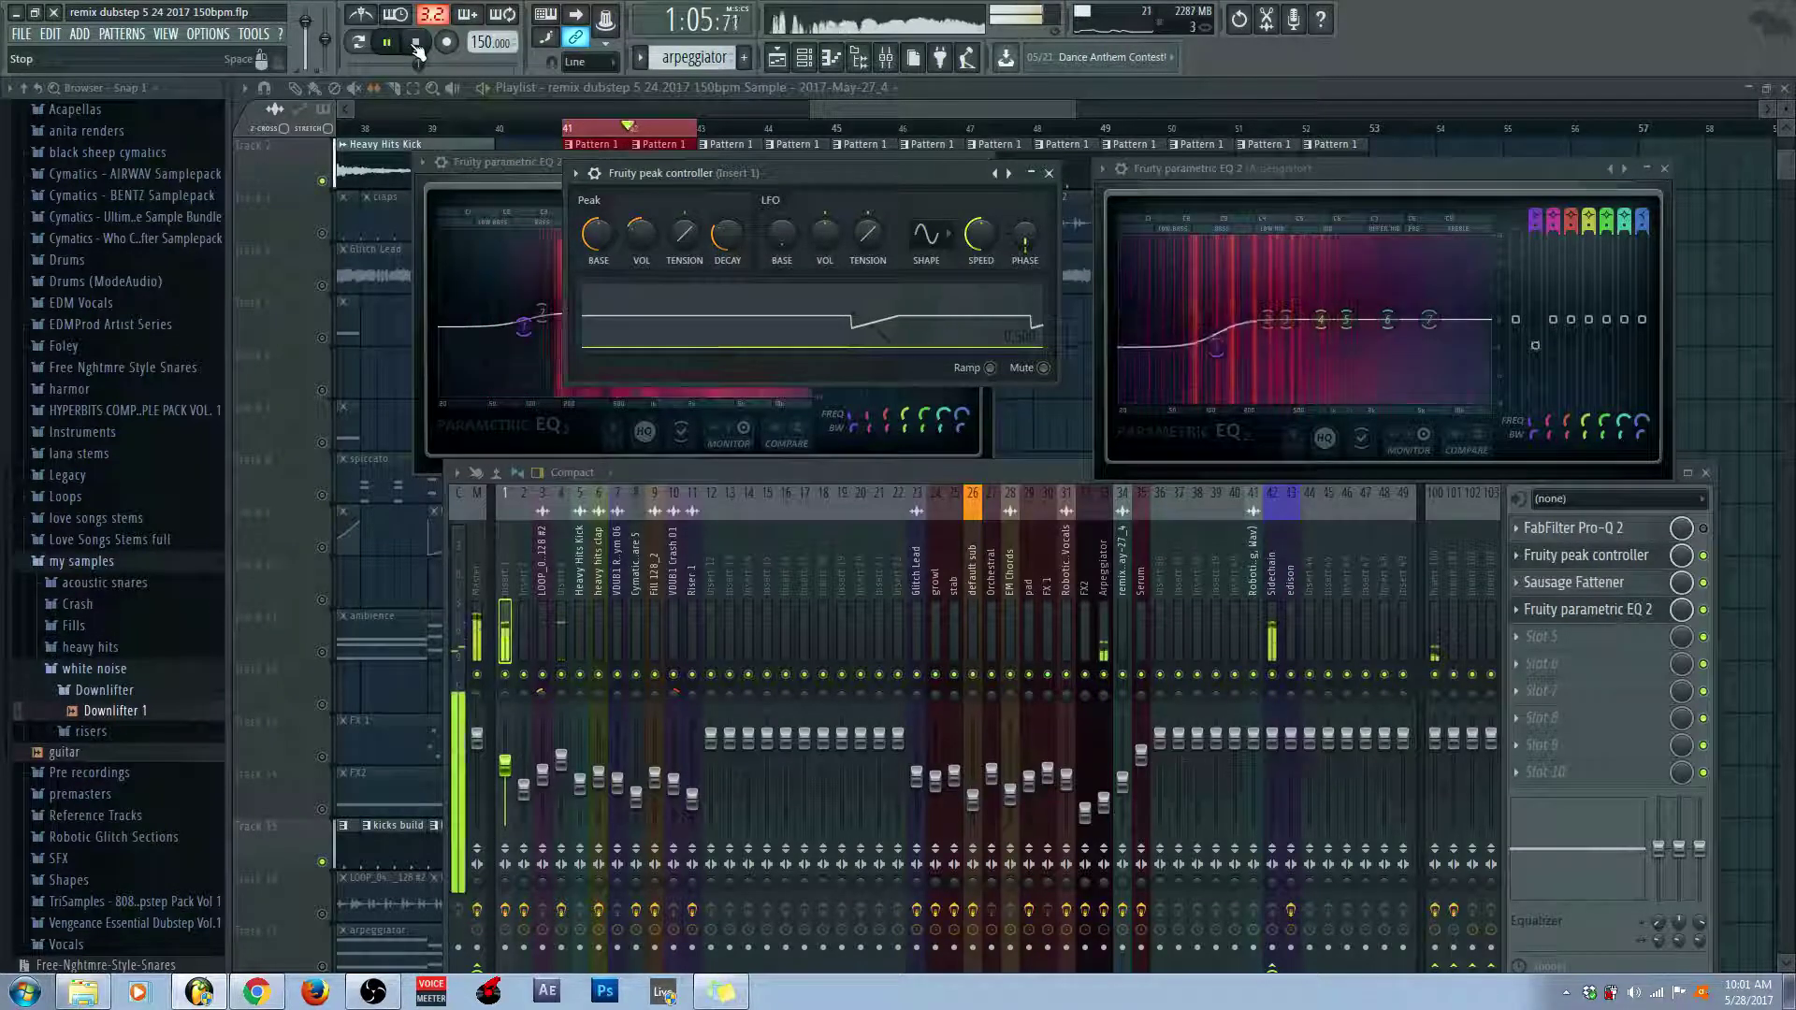
left_click(416, 44)
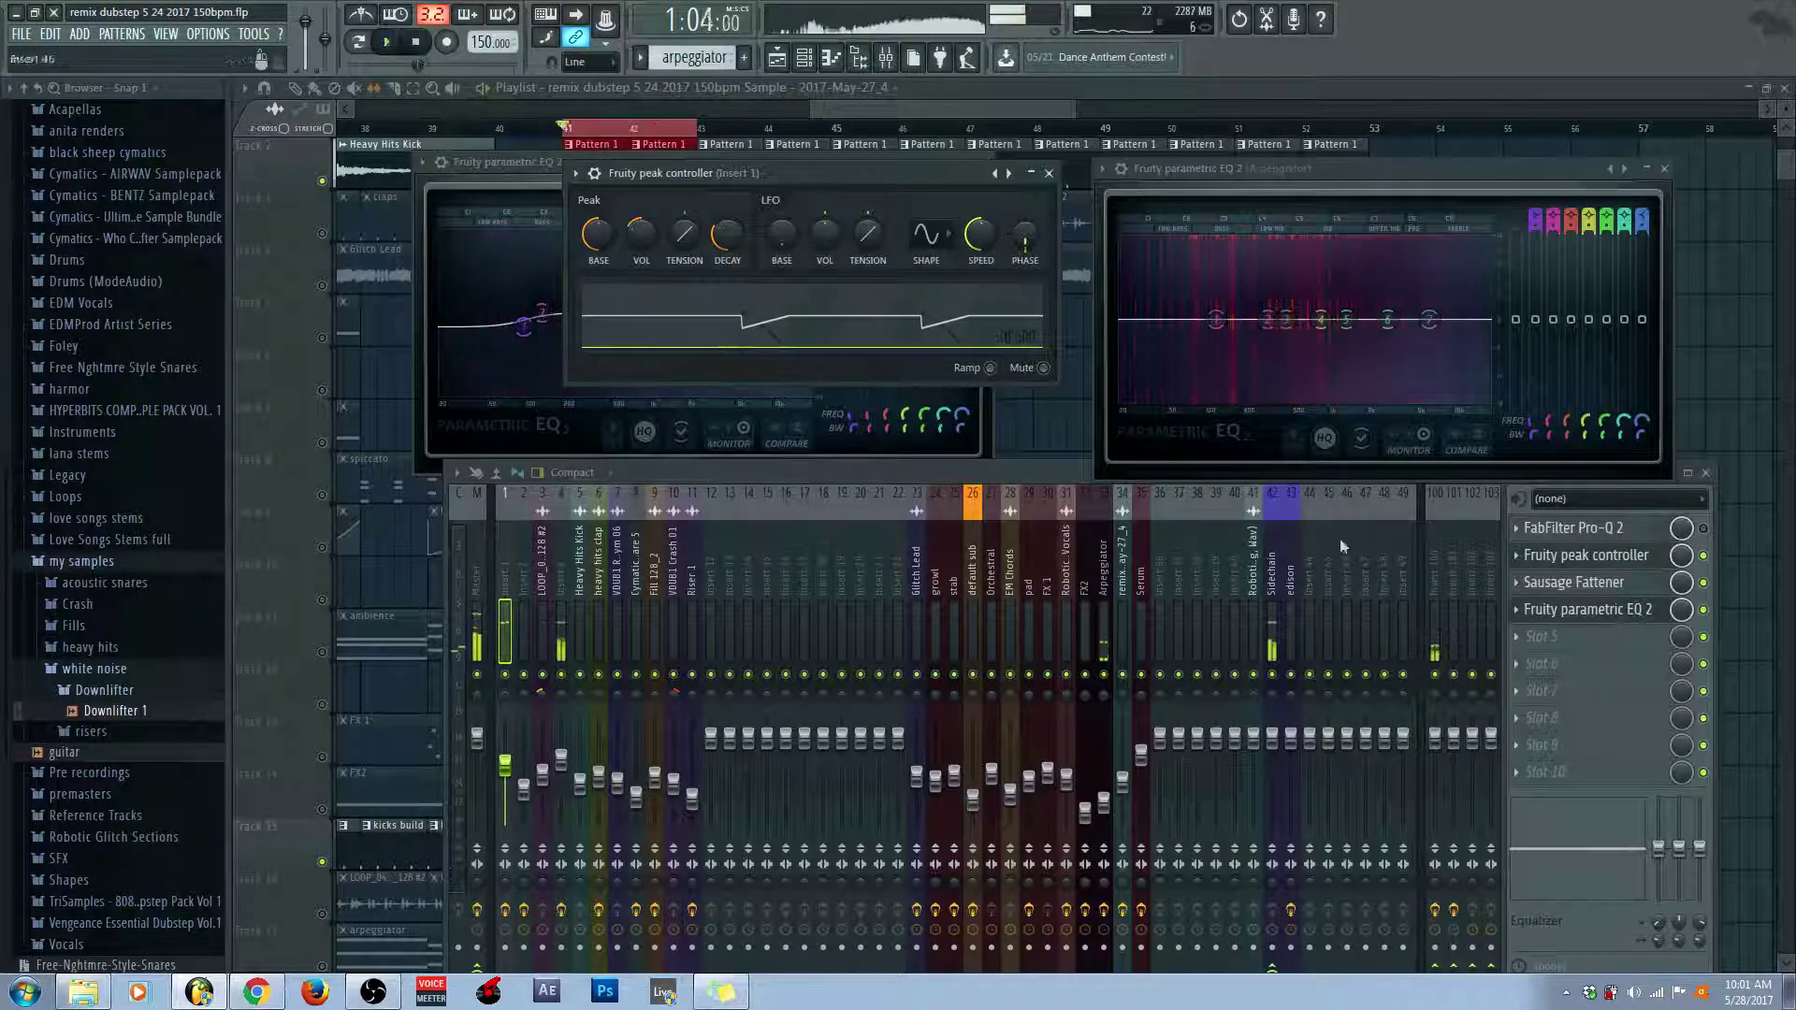
left_click(1118, 577)
left_click(1106, 577)
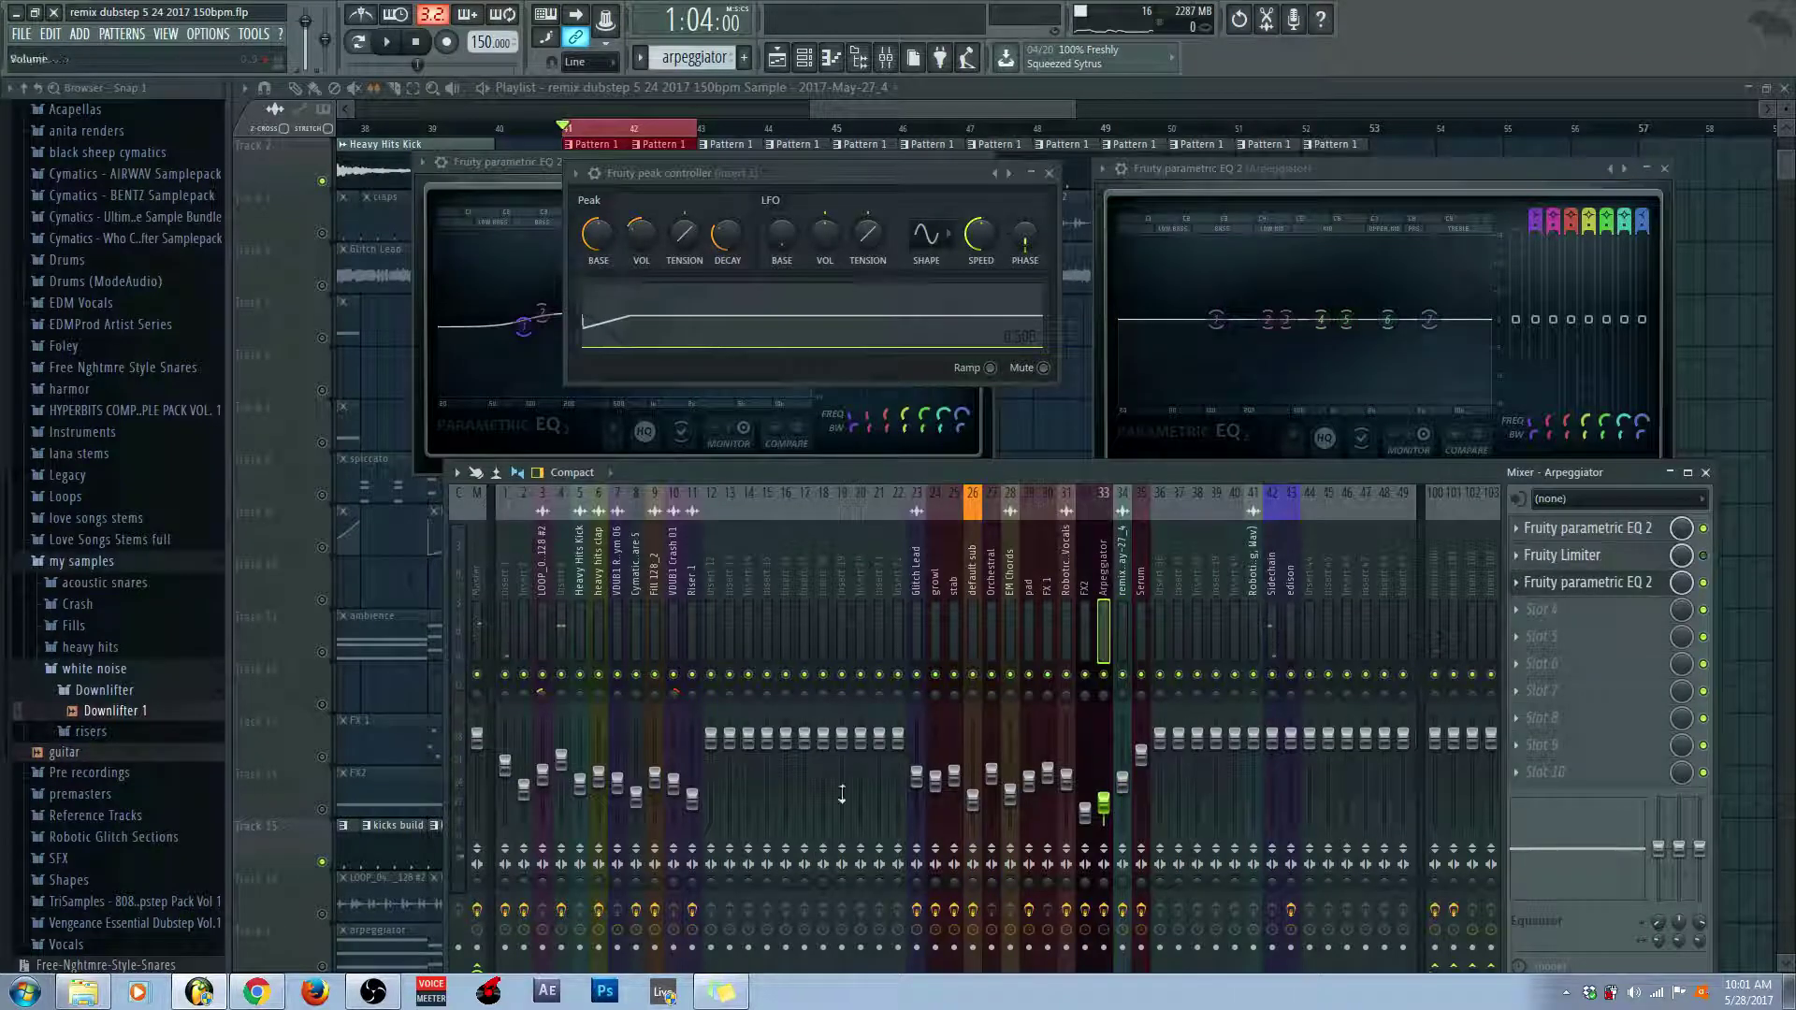
left_click(386, 43)
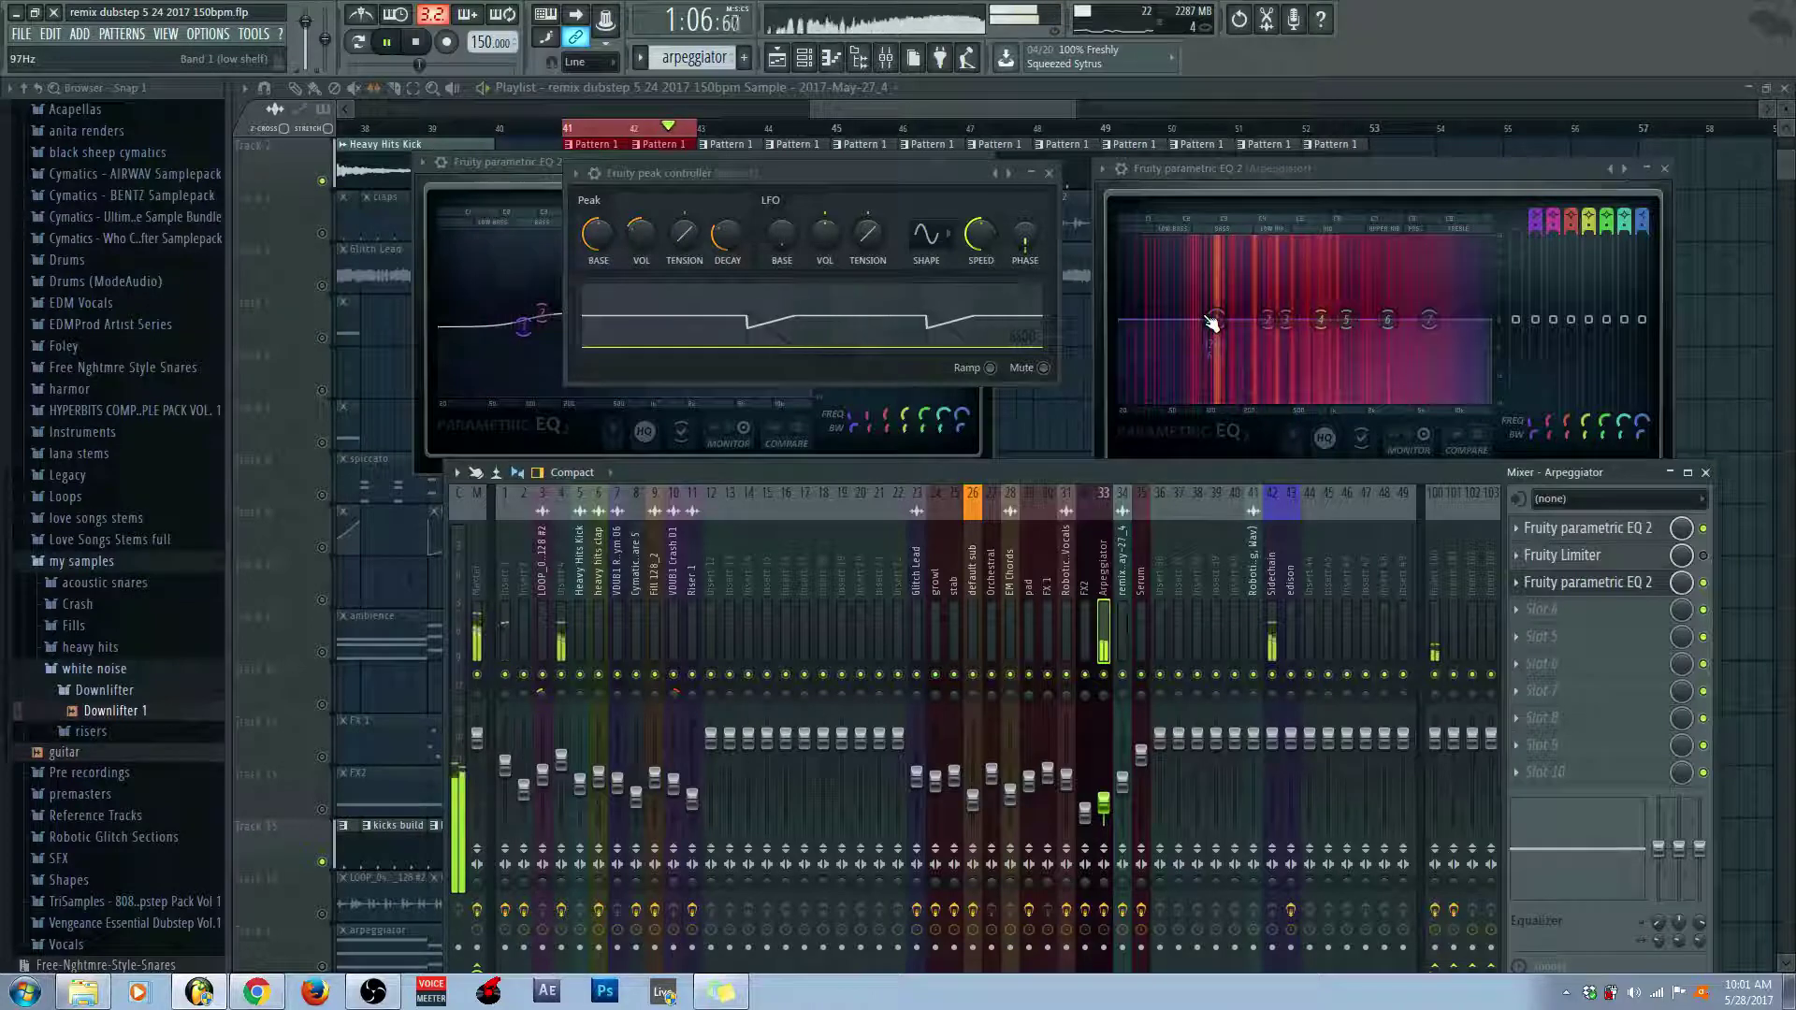
left_click(417, 46)
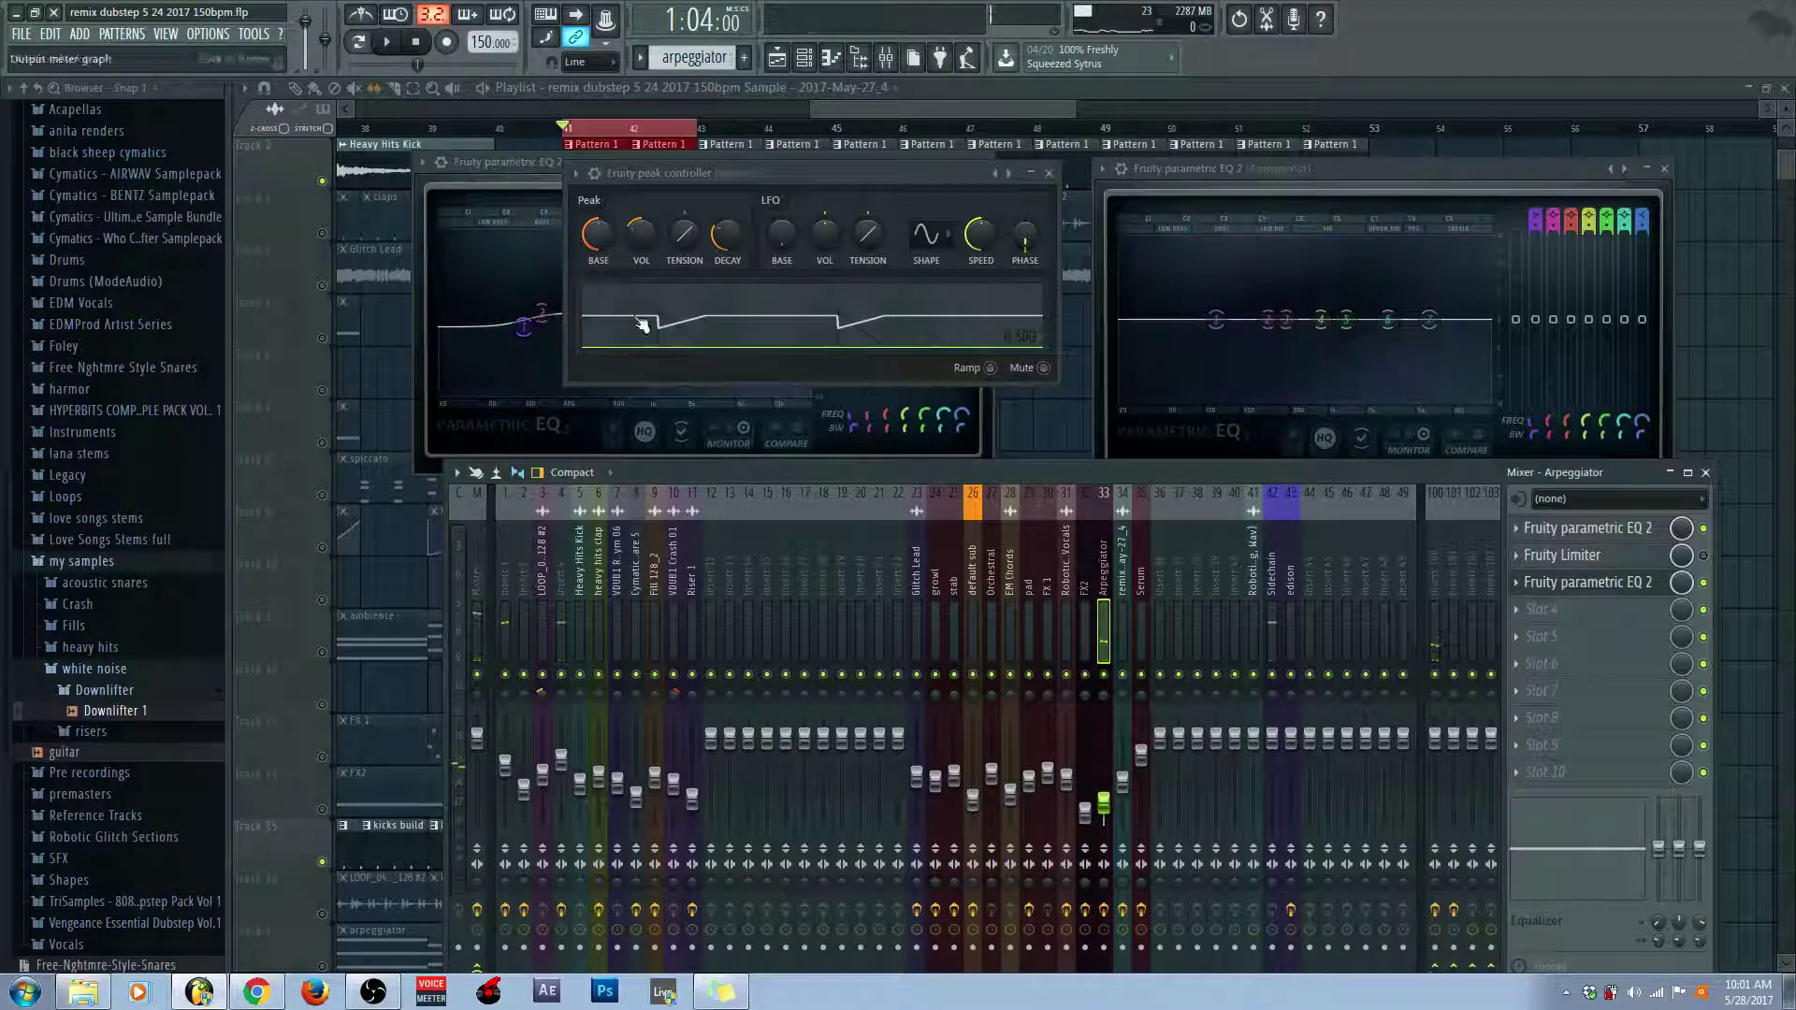
left_click(498, 592)
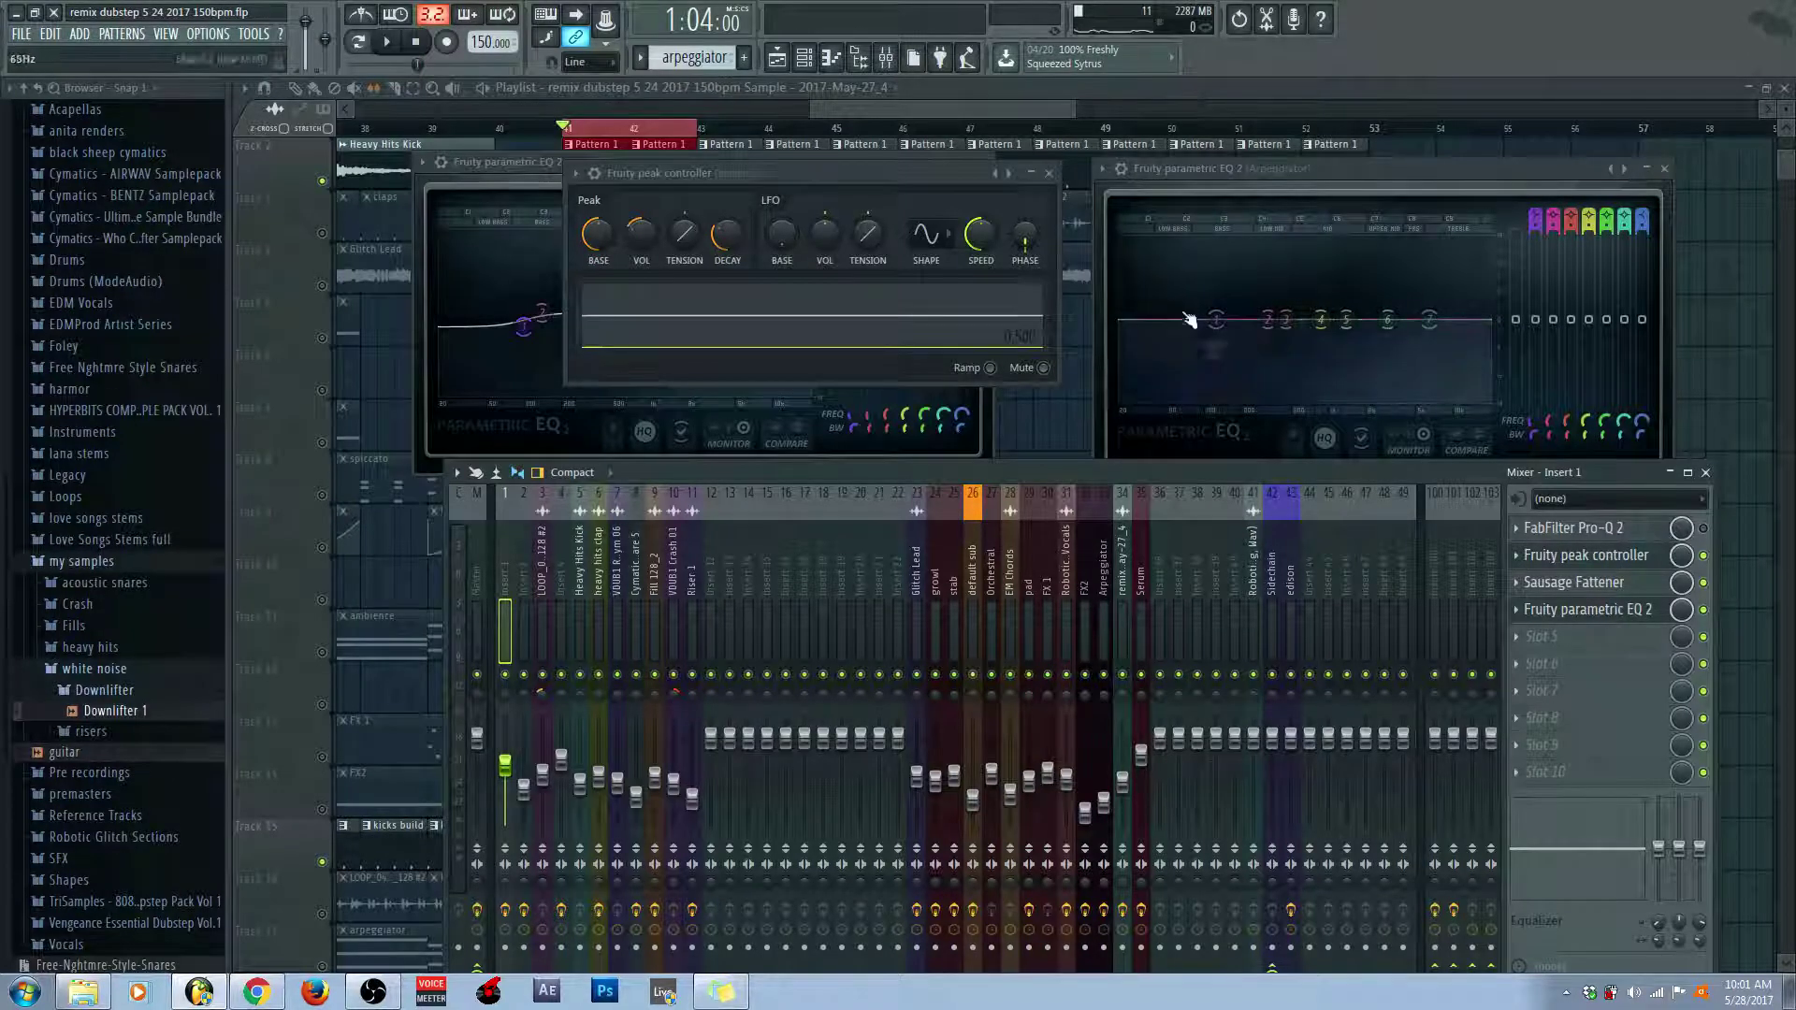
Select mixer track 33 (Arpeggiator) to list its parametric EQ 2 and Limiter slots
left_click(1098, 563)
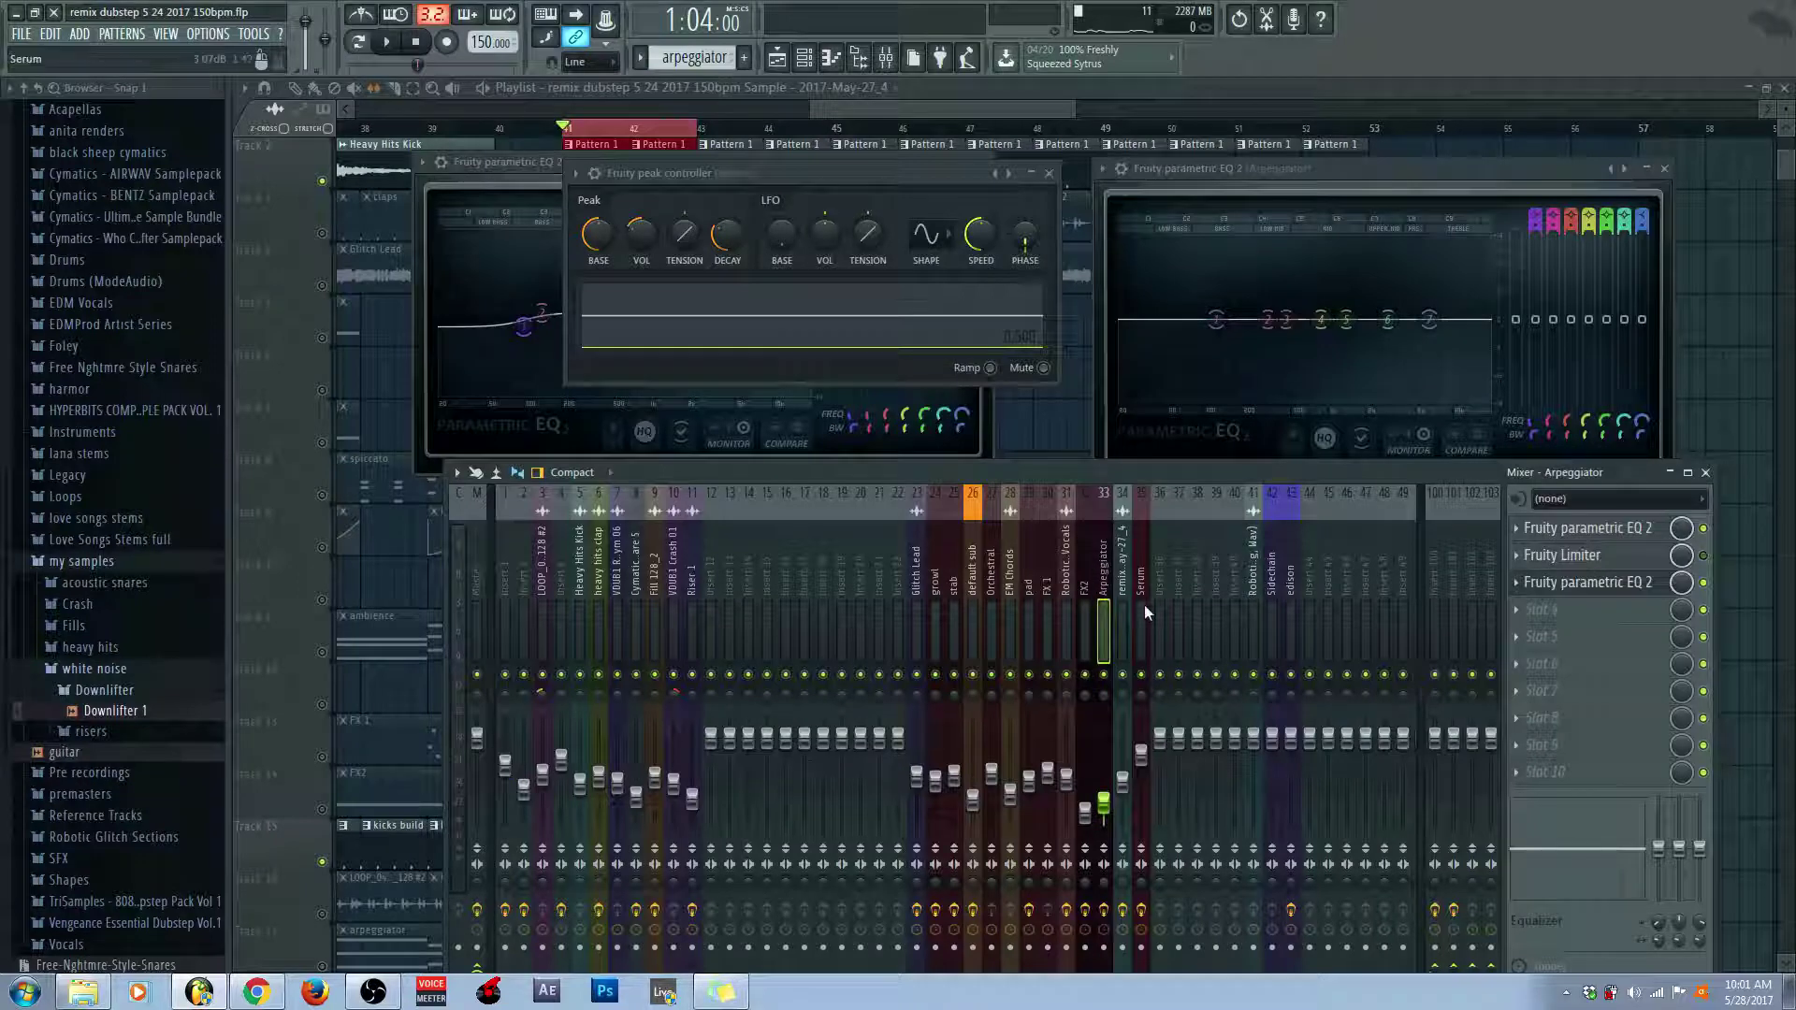